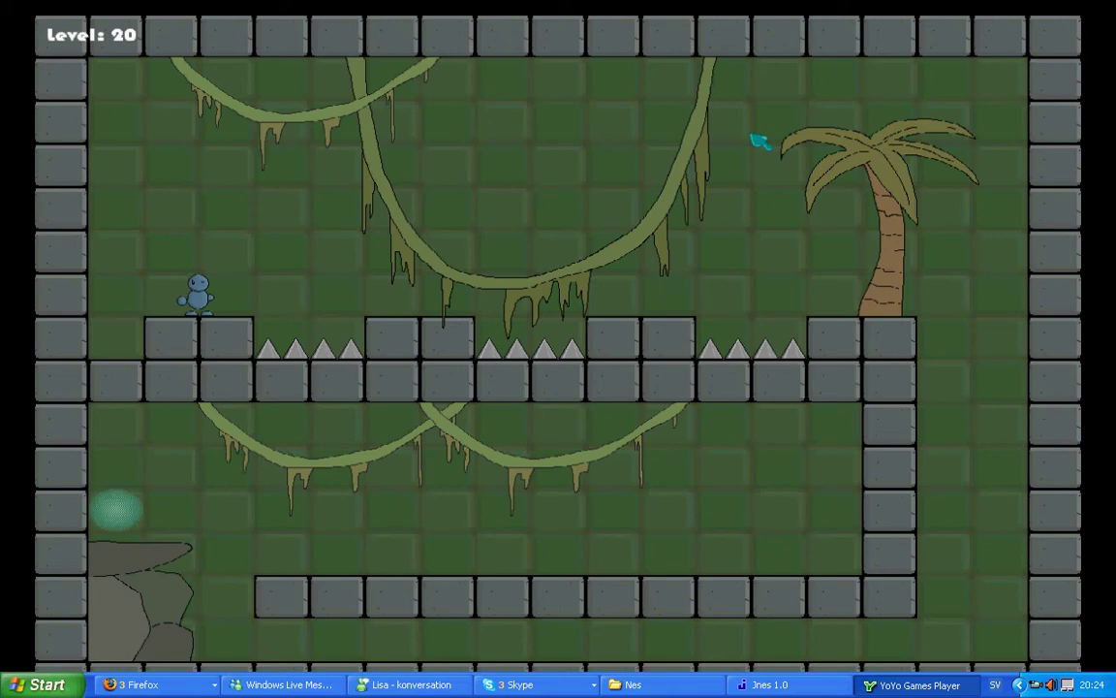
# Step: Leap right over the spike row and drop past the right wall
pyautogui.click(610, 172)
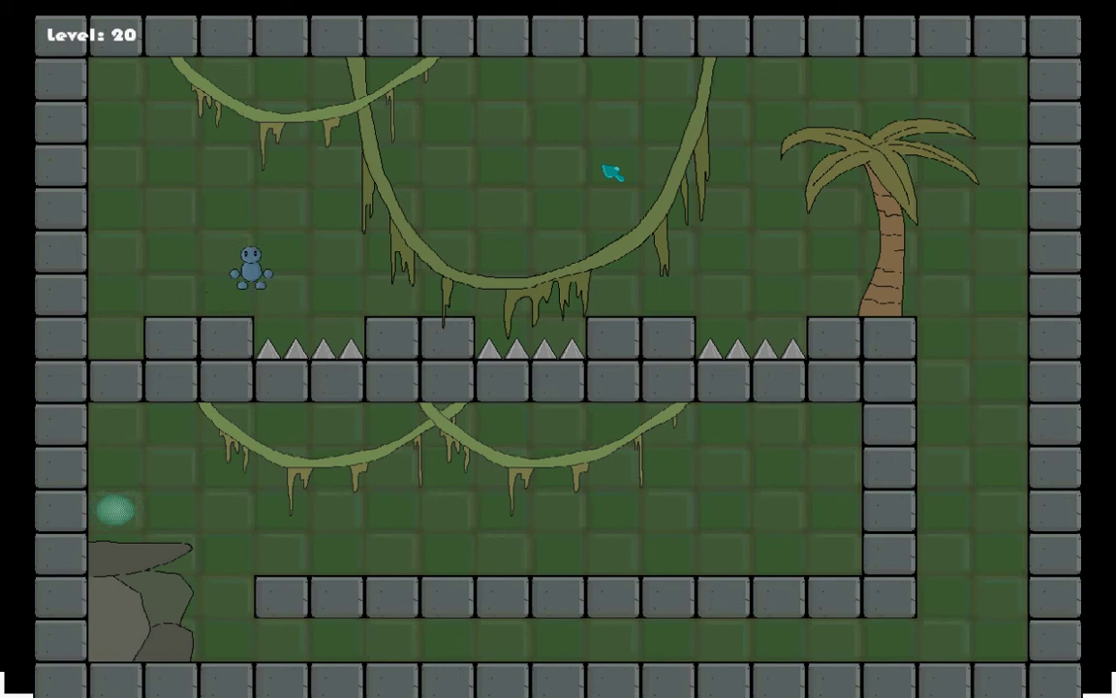
pyautogui.press('Up')
pyautogui.press('Right')
pyautogui.press('Up')
pyautogui.press('Right')
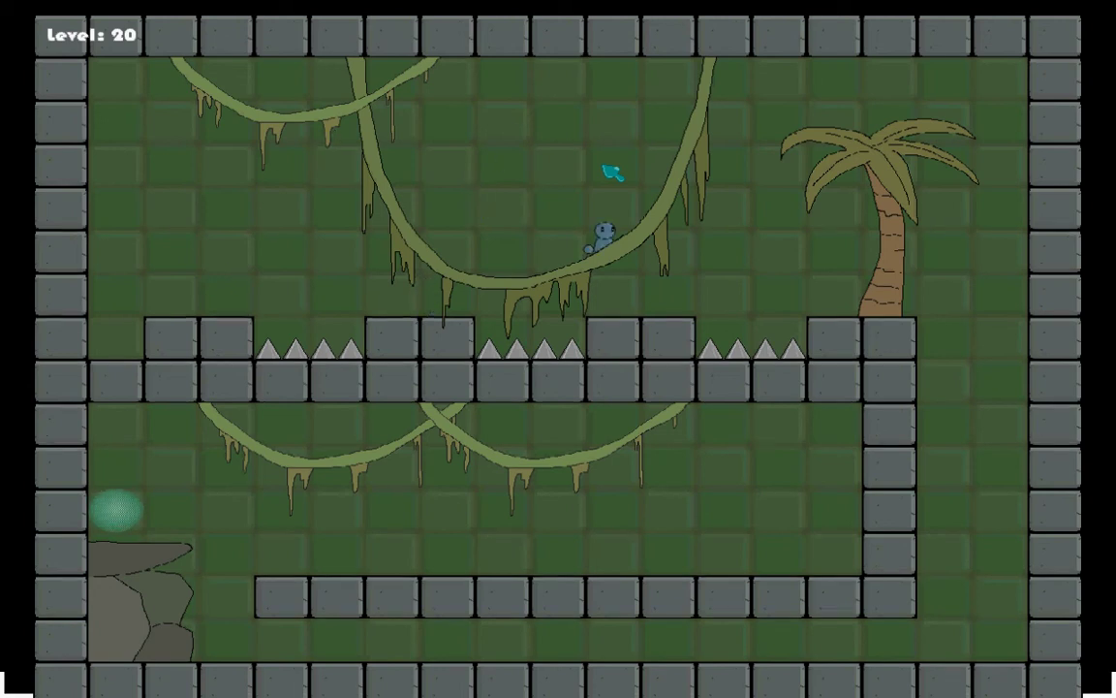
pyautogui.press('Right')
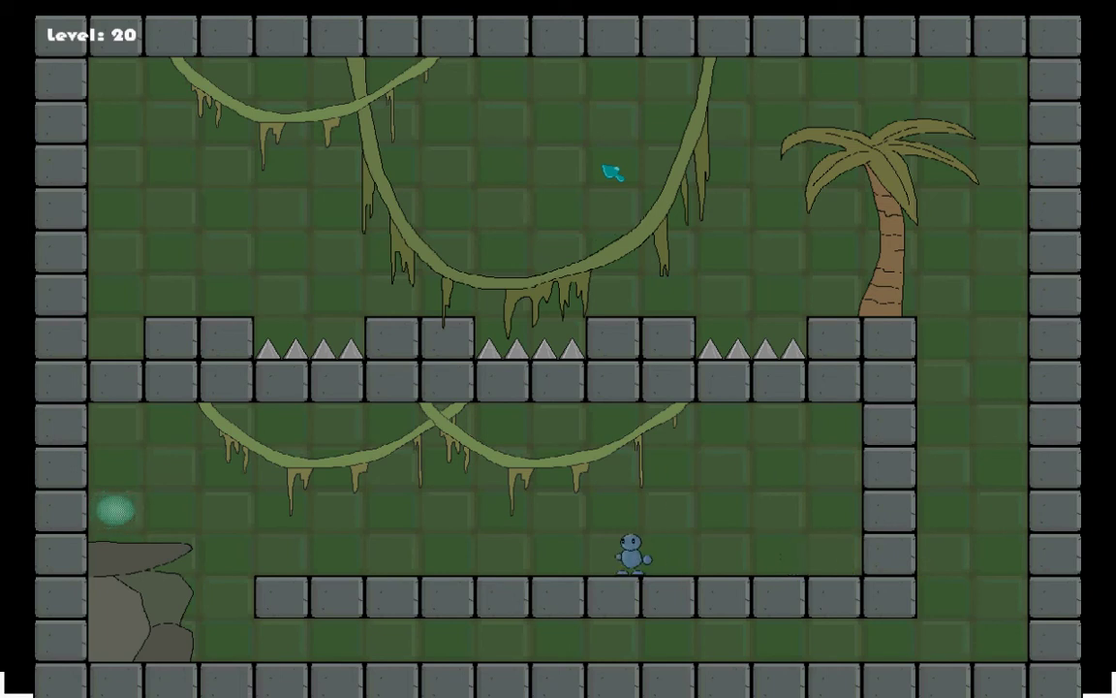
# Step: Walk left along the lower platform, jump toward the palm tree, then drop off the ledge
pyautogui.press('Left')
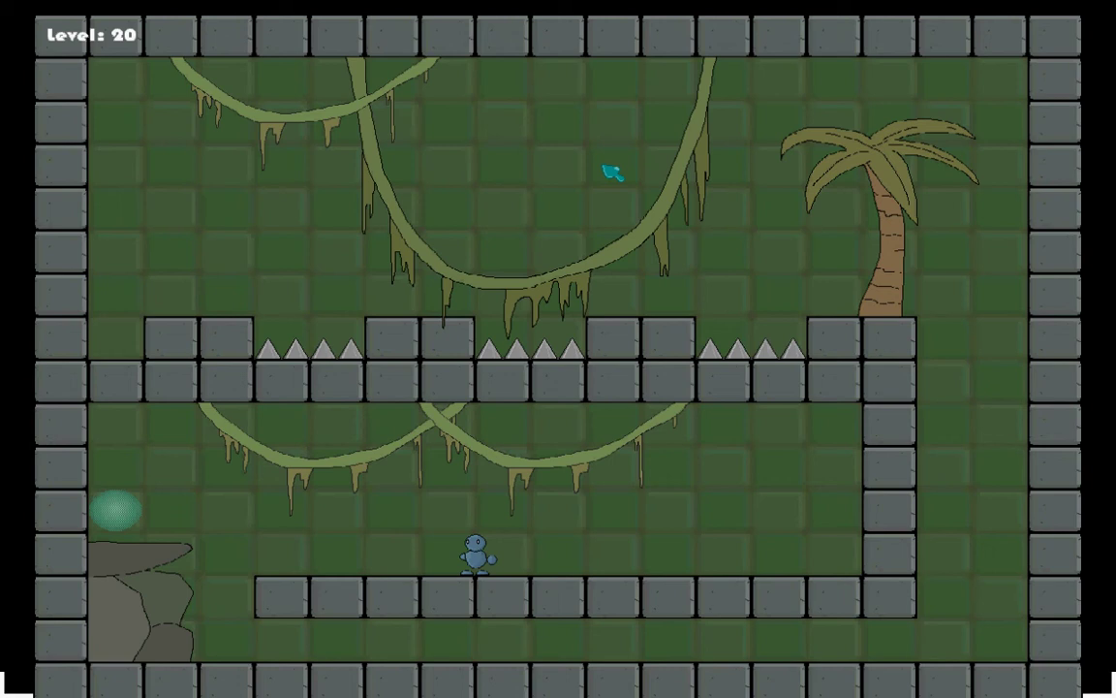
pyautogui.press('Left')
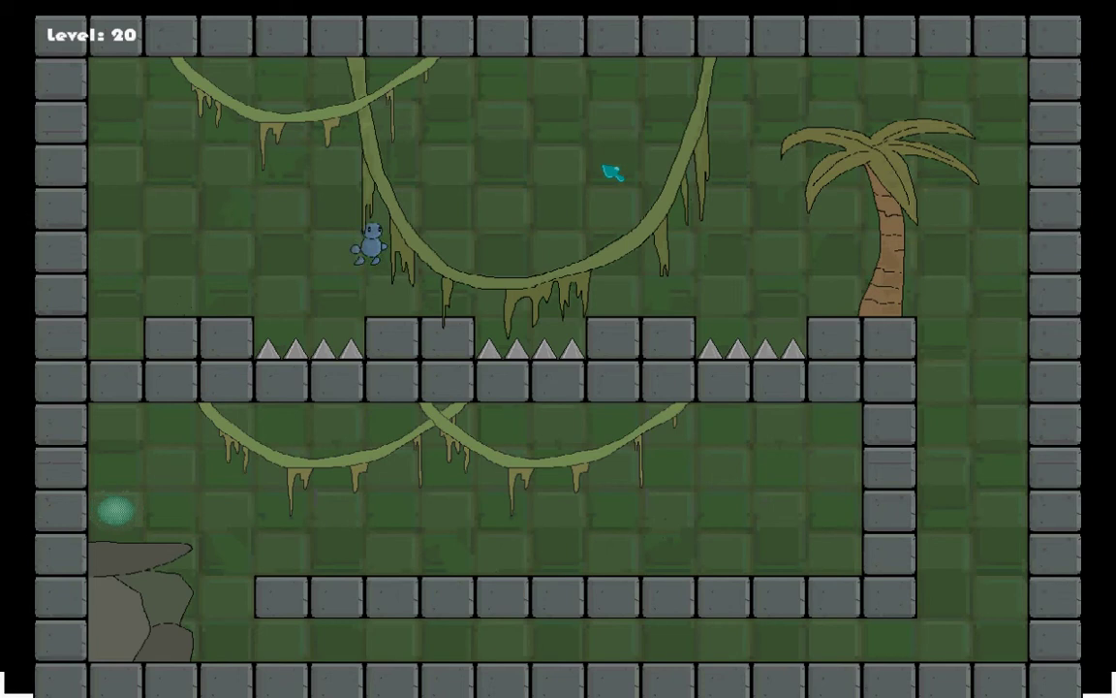
pyautogui.press('Right')
pyautogui.press('Up')
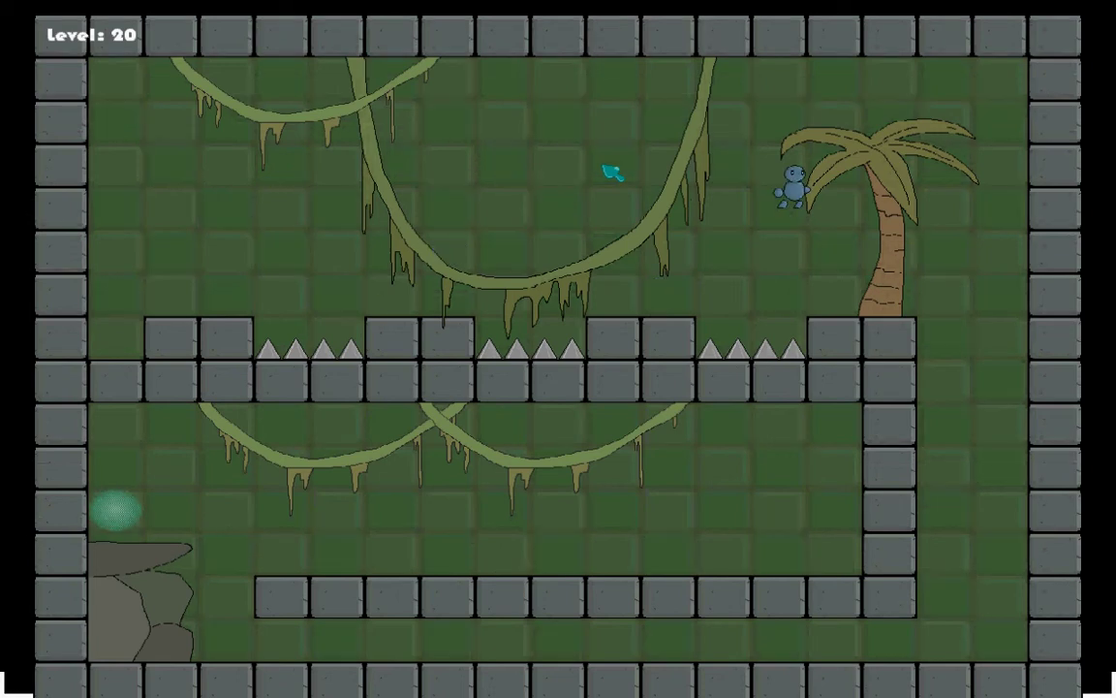
pyautogui.press('Right')
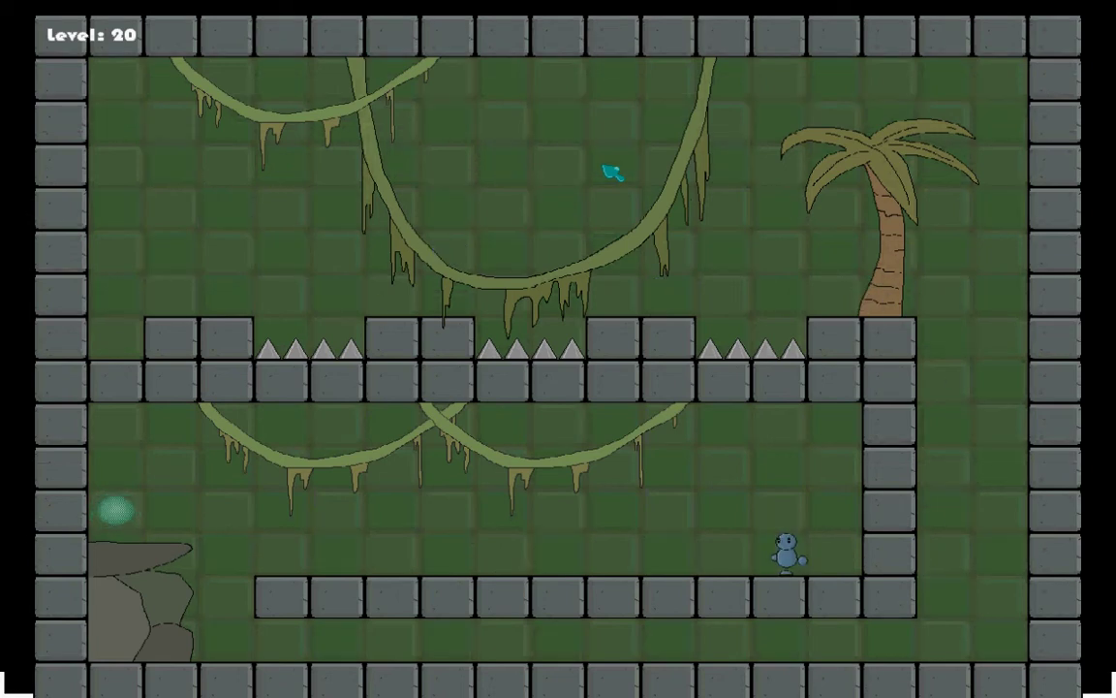
# Step: Jump the spike and leap left into the green orb to finish level 20
pyautogui.press('Left')
pyautogui.press('Up')
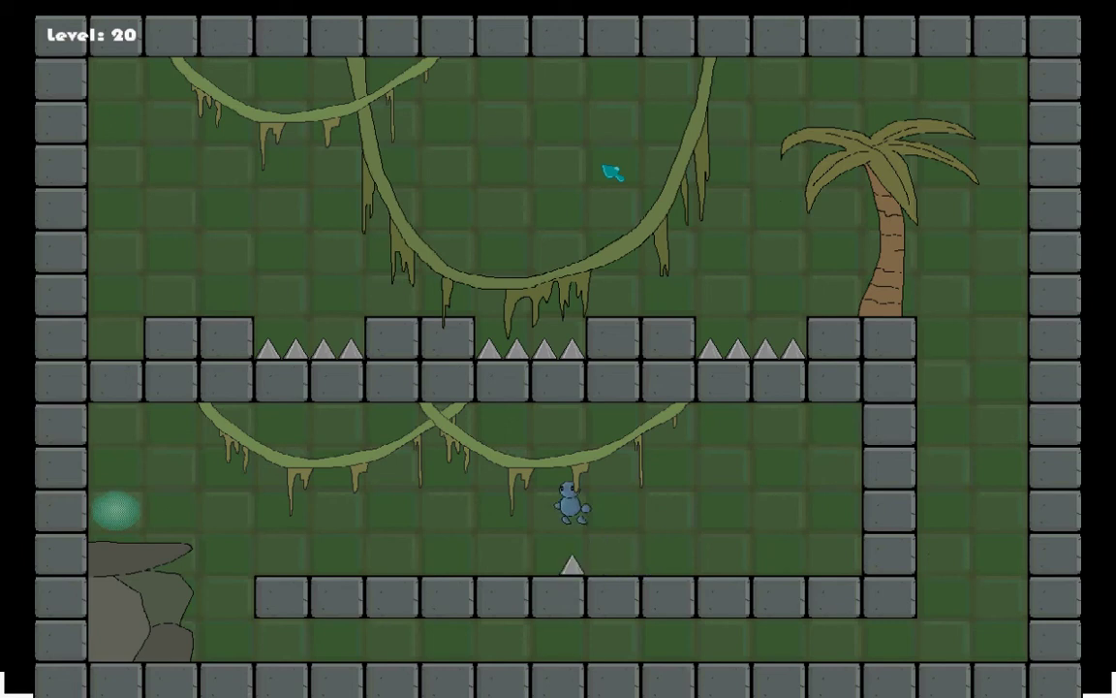
pyautogui.press('Left')
pyautogui.press('Up')
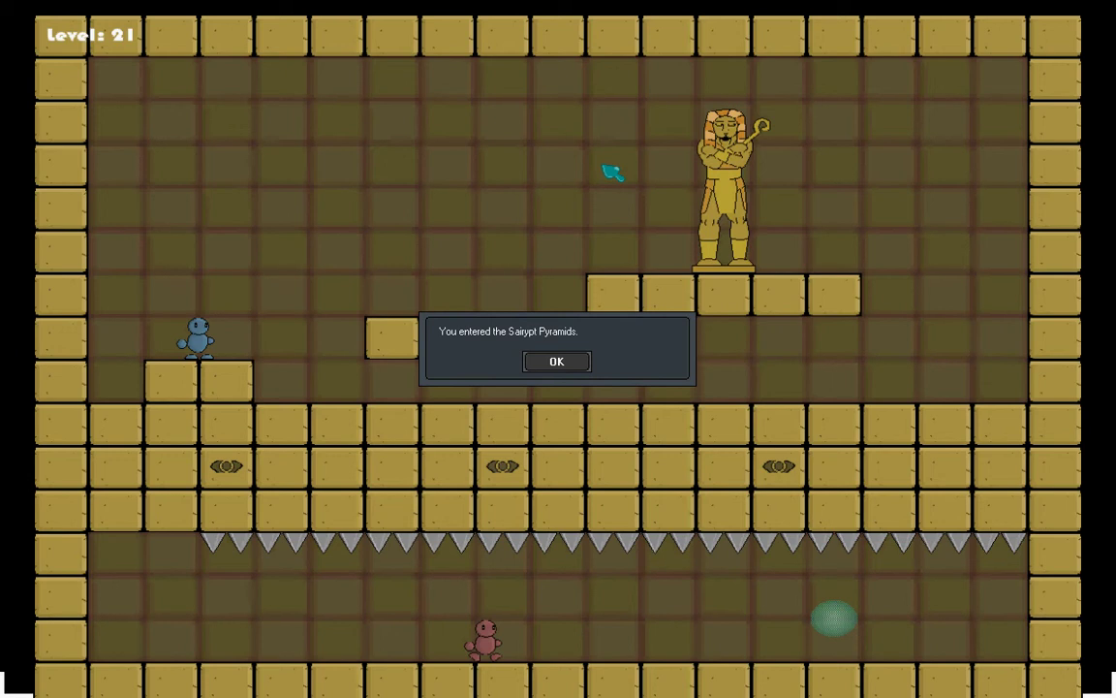
# Step: Dismiss the Sairypt Pyramids message and jump across to the statue platform on a failed first try
pyautogui.press('Return')
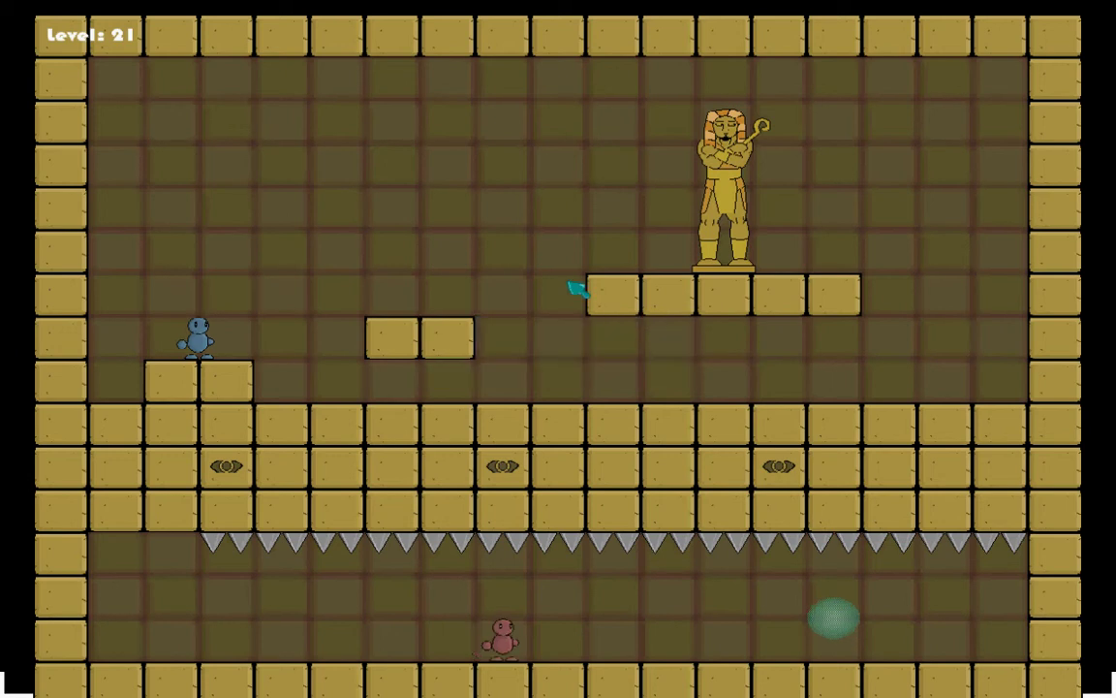
pyautogui.press('Up')
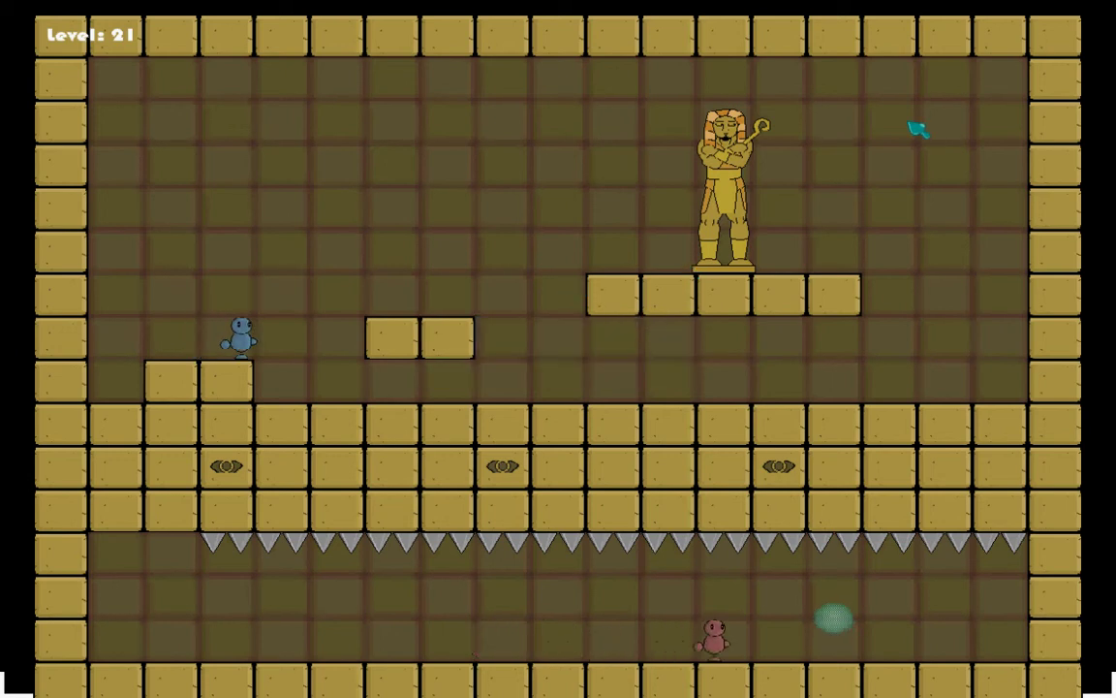
pyautogui.press('Right')
pyautogui.press('Up')
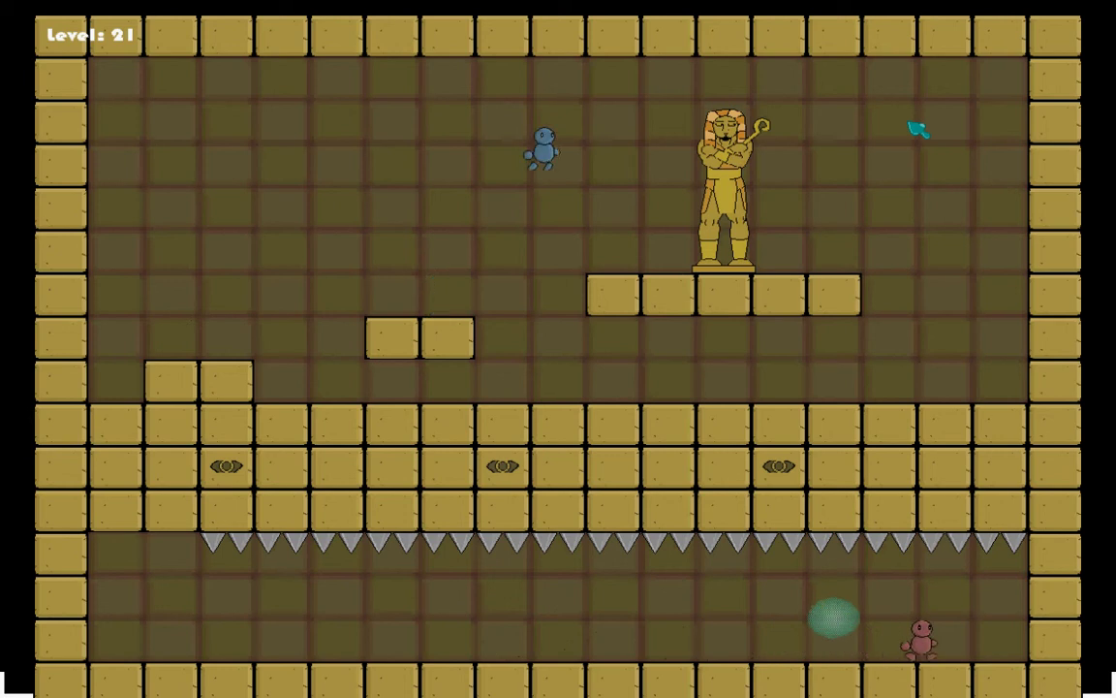
pyautogui.press('Right')
pyautogui.press('Up')
pyautogui.press('Right')
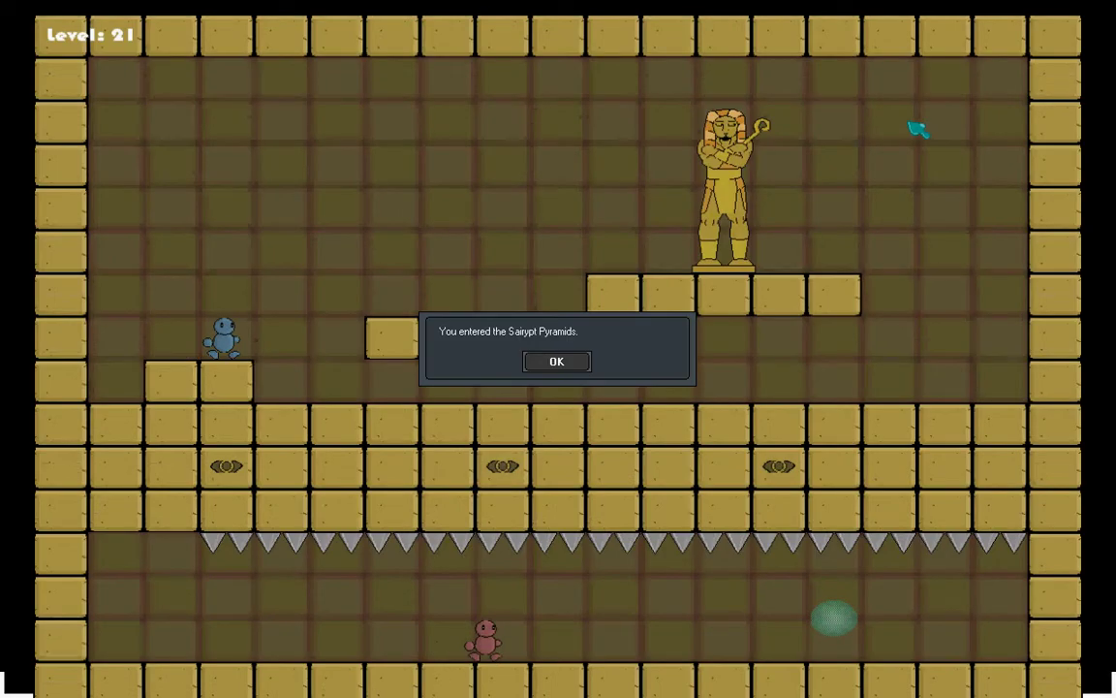
# Step: Retry: dismiss the message, cross the platforms and jump past the statue
pyautogui.press('Return')
pyautogui.press('Up')
pyautogui.press('Right')
pyautogui.press('Right')
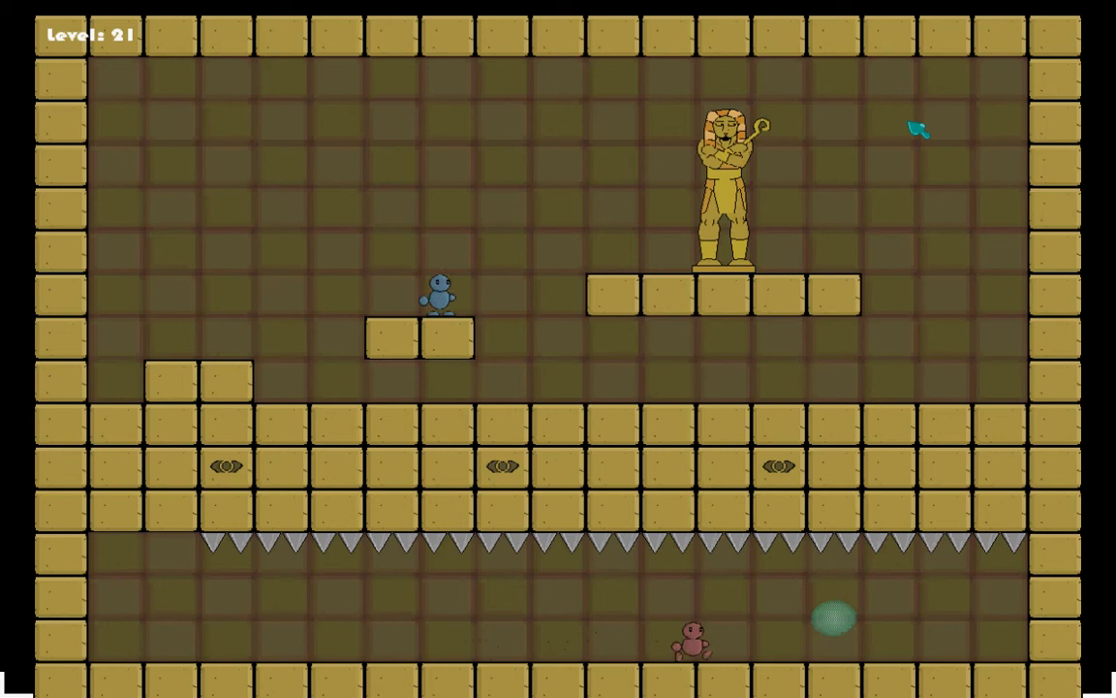
pyautogui.press('Up')
pyautogui.press('Right')
pyautogui.press('Up')
pyautogui.press('Right')
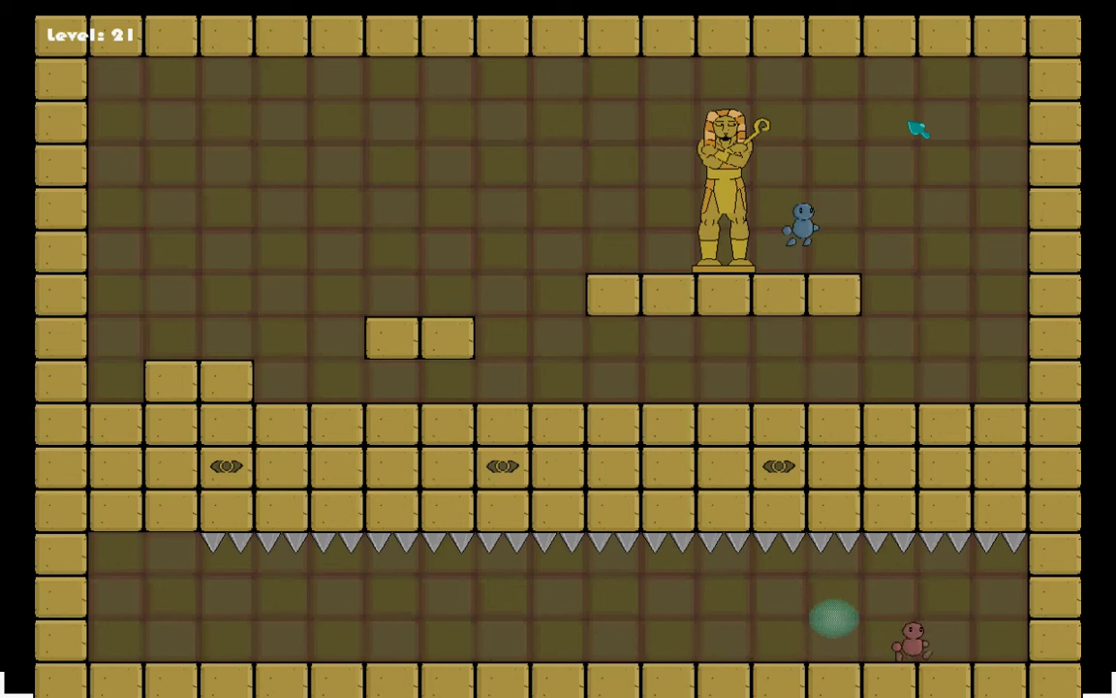
pyautogui.press('Right')
pyautogui.press('Up')
pyautogui.press('Right')
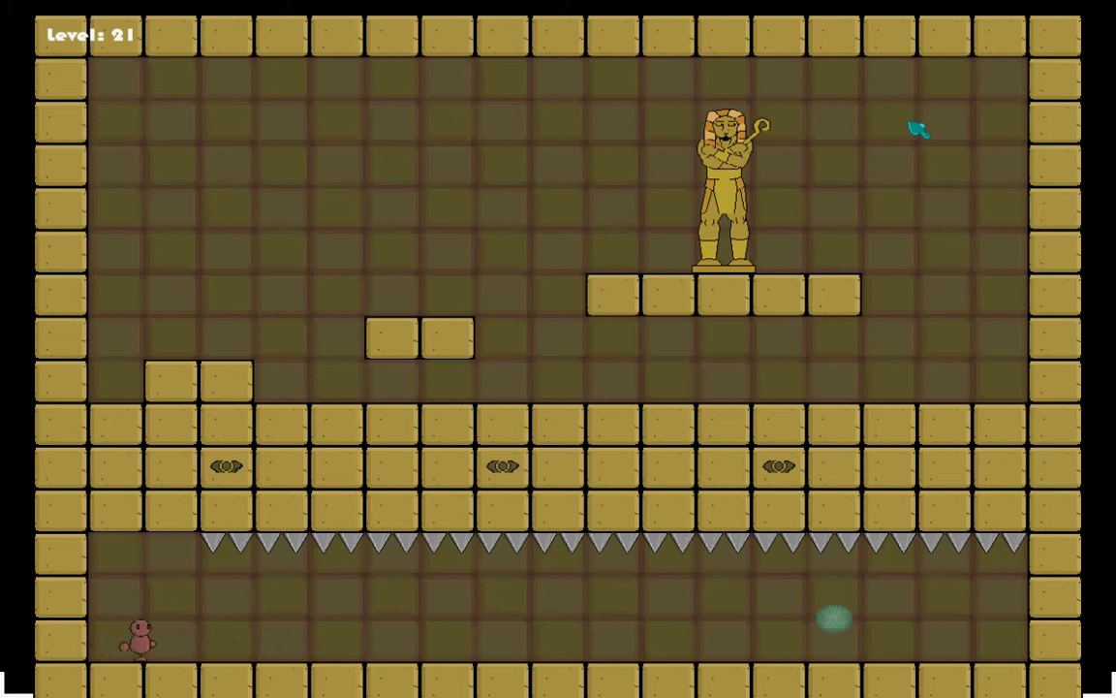
# Step: Walk right along the bottom floor into the green orb
pyautogui.press('Right')
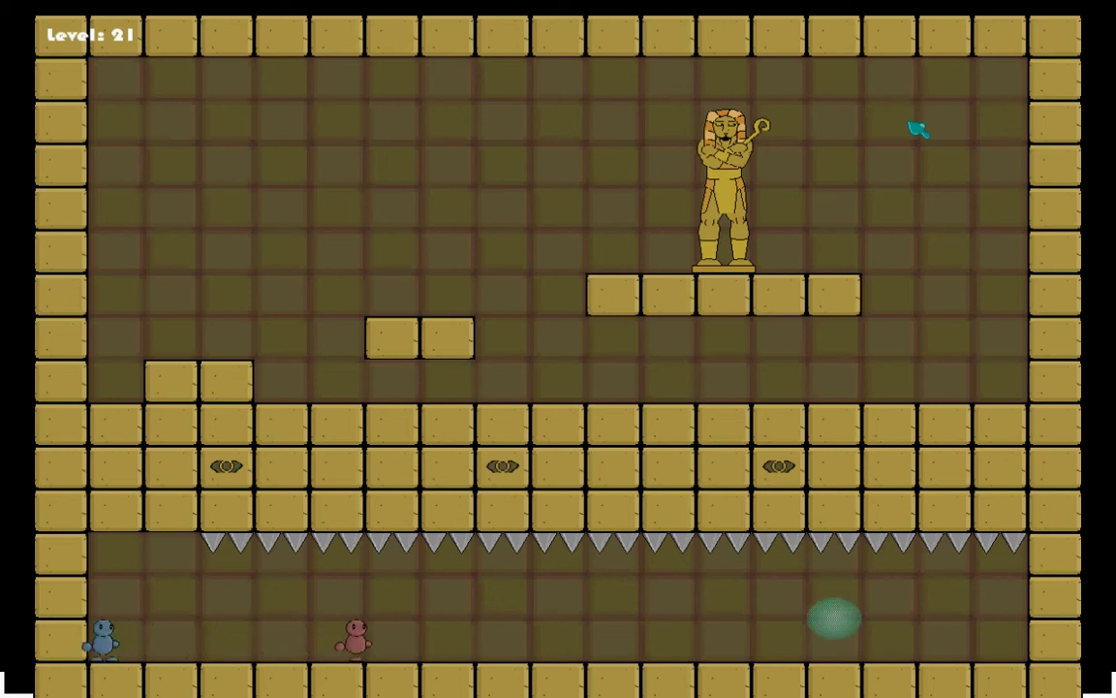
pyautogui.press('Right')
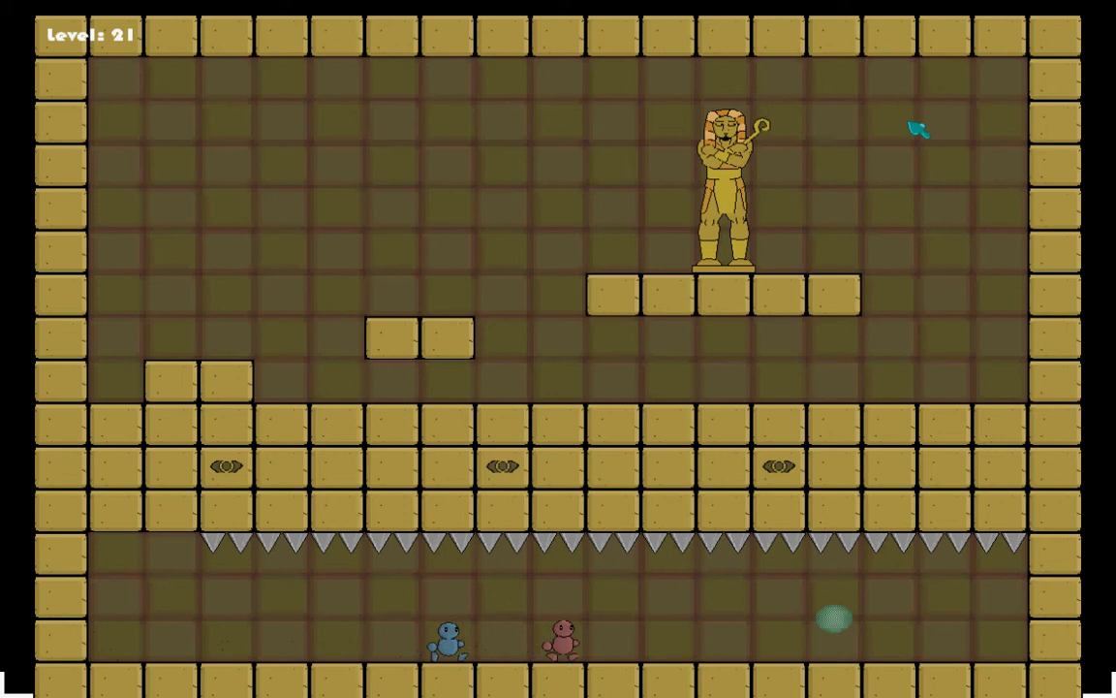
pyautogui.press('Right')
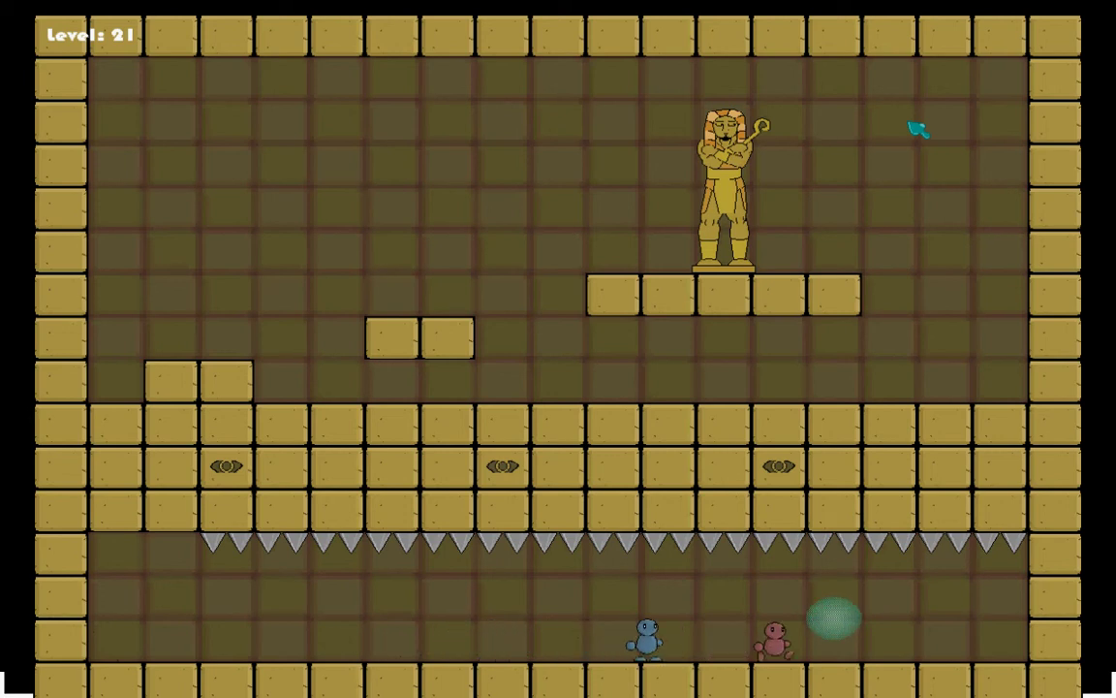
pyautogui.press('Right')
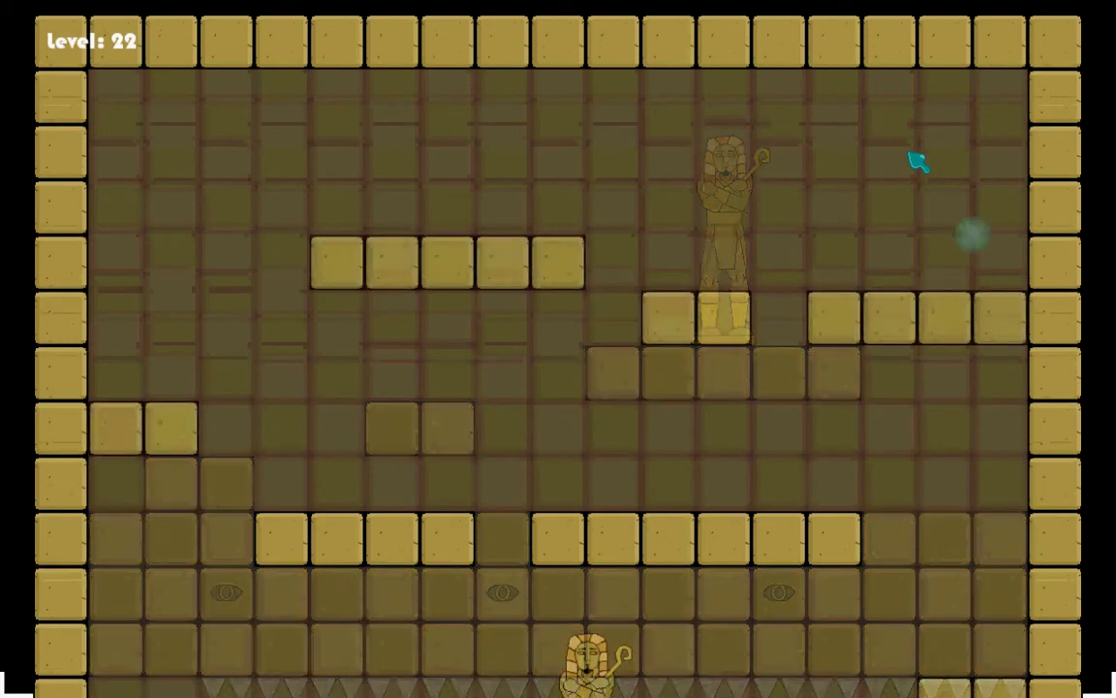
# Step: Jump past the pharaoh statue and climb onto the right-hand ledge platforms
pyautogui.press('Up')
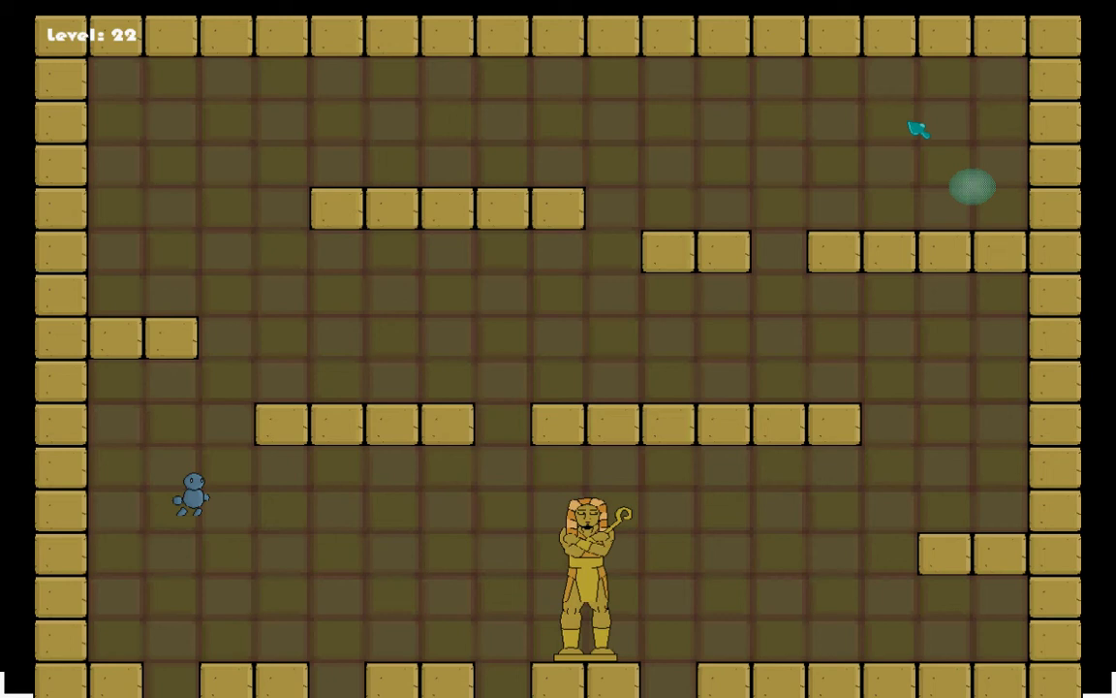
pyautogui.press('Right')
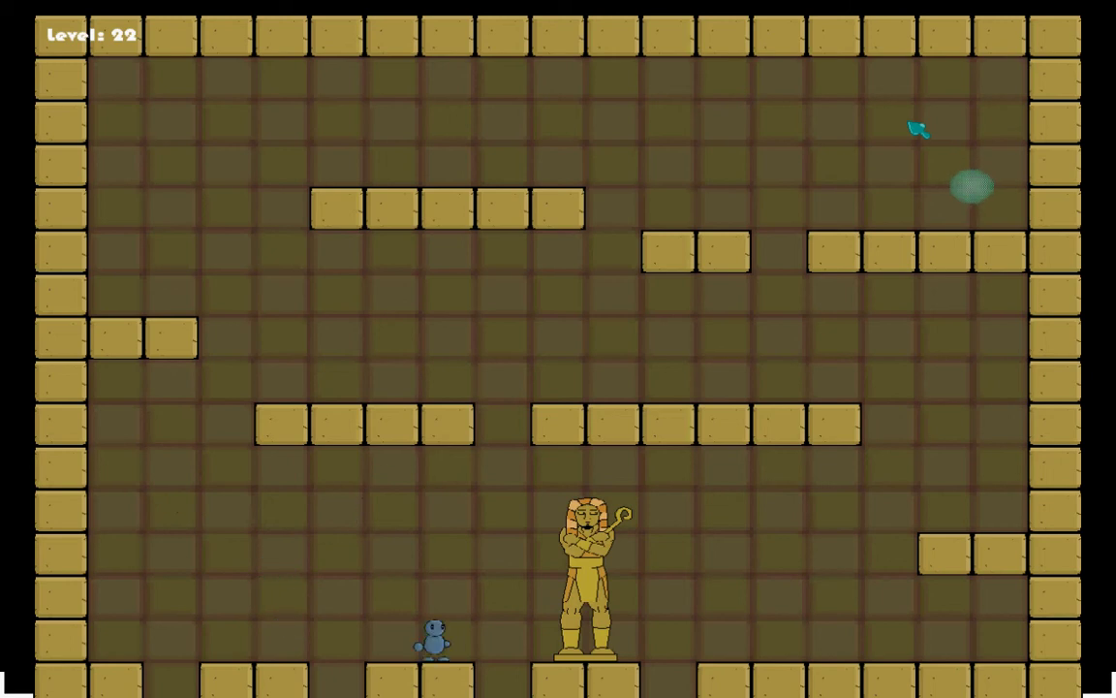
pyautogui.press('Right')
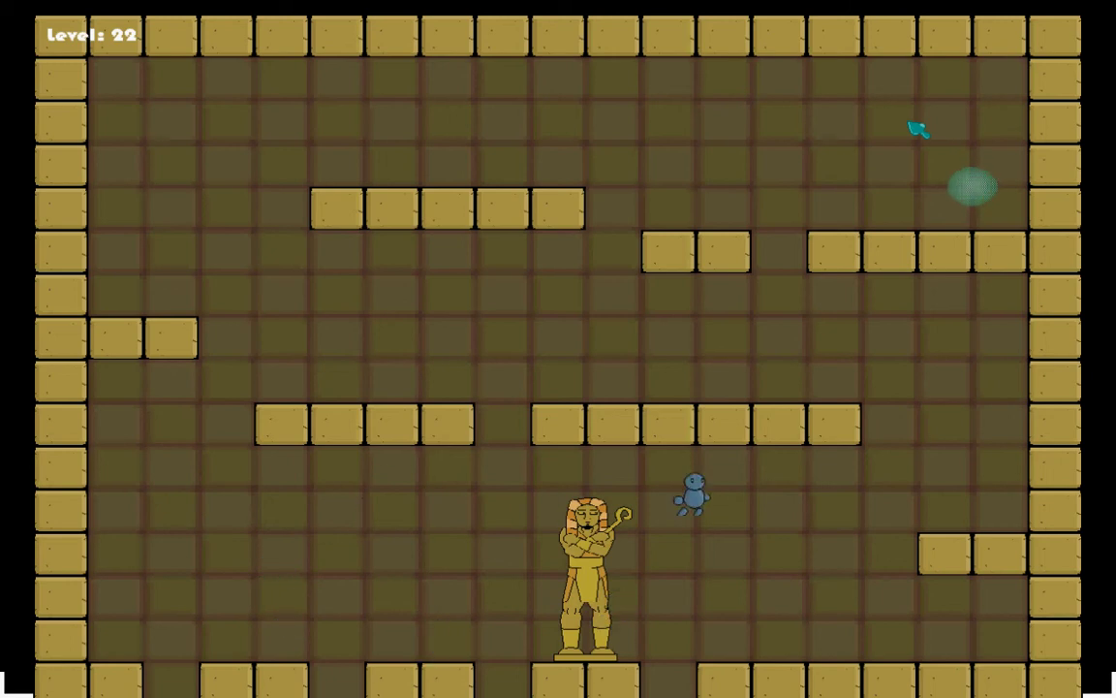
pyautogui.press('Up')
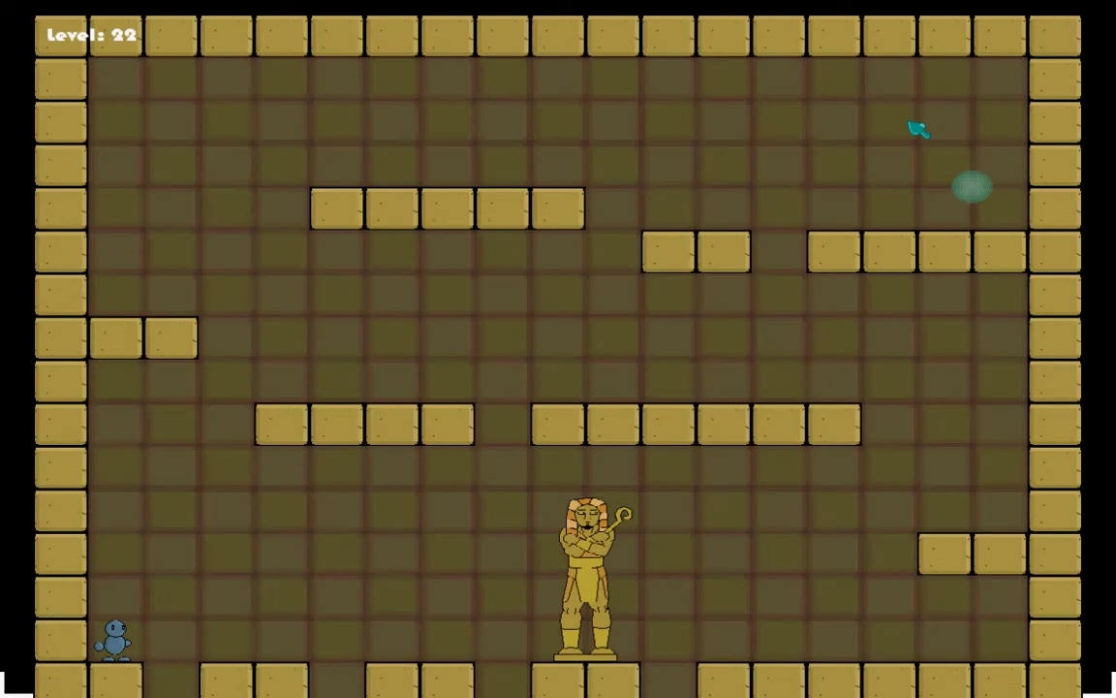
pyautogui.press('Up')
pyautogui.press('Right')
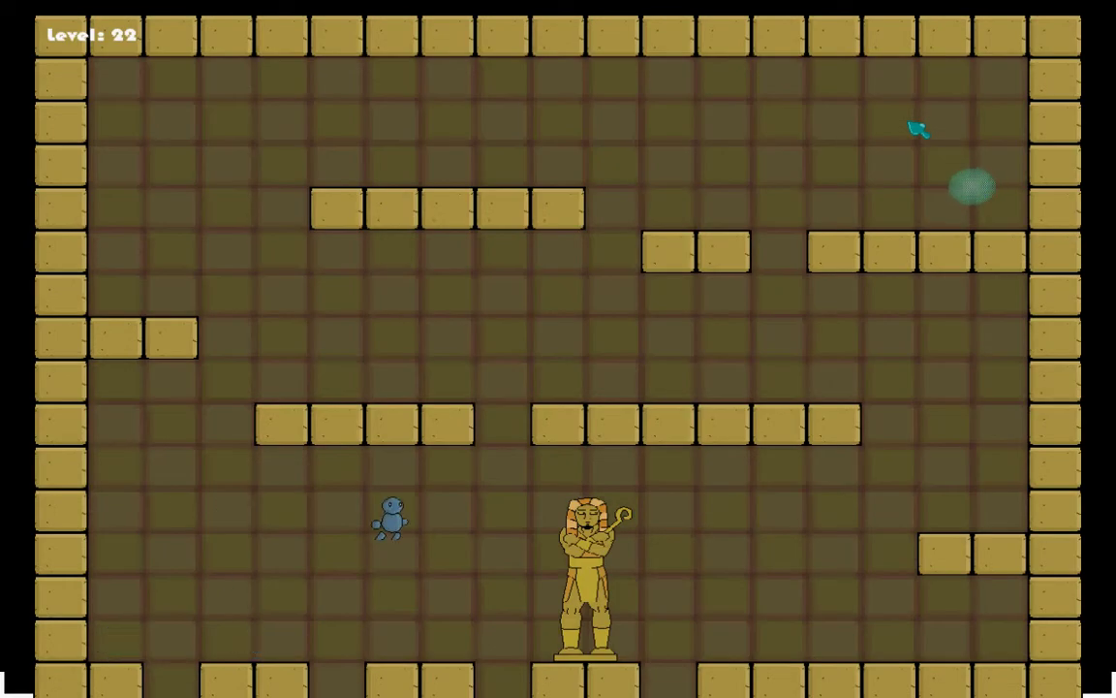
pyautogui.press('Up')
pyautogui.press('Right')
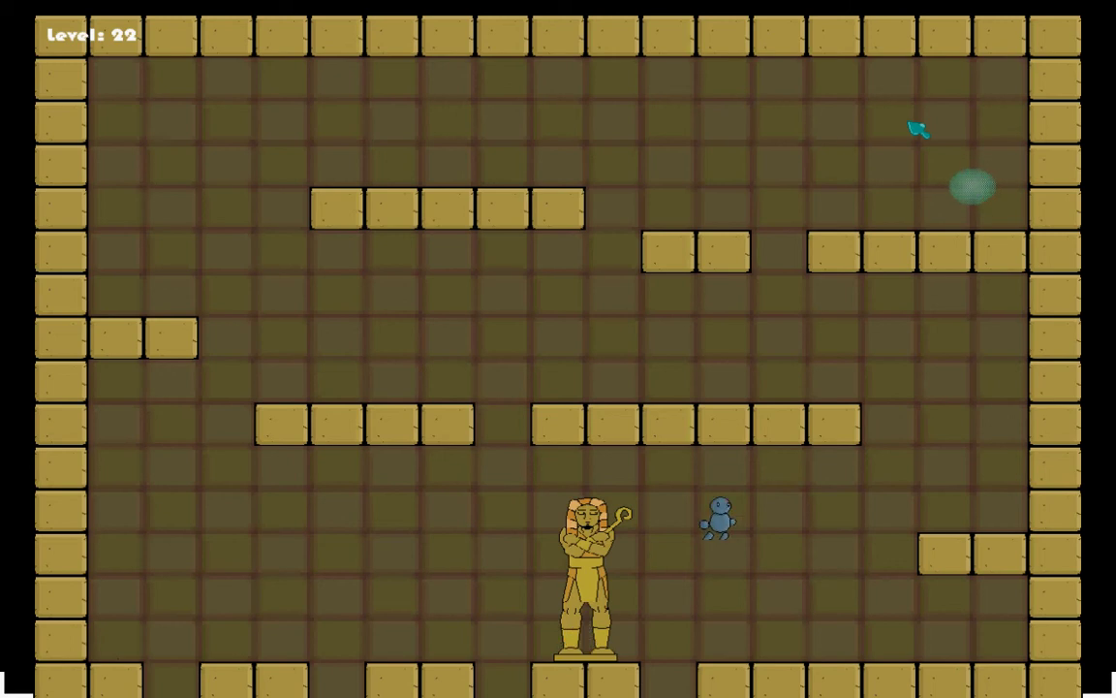
pyautogui.press('Up')
pyautogui.press('Right')
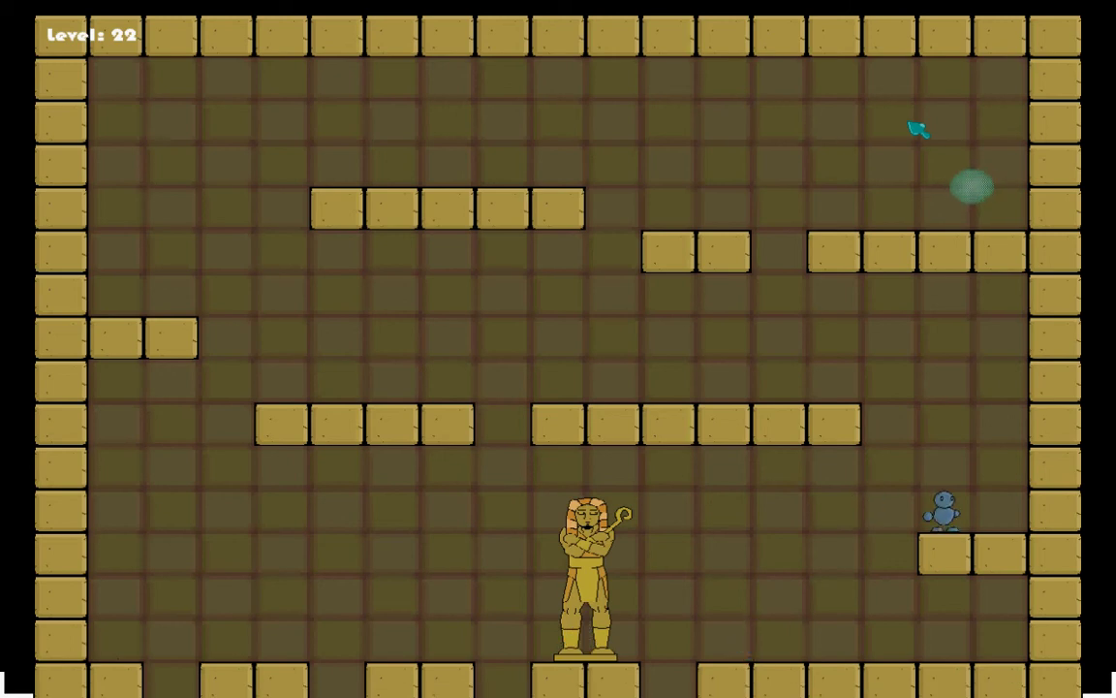
pyautogui.press('Up')
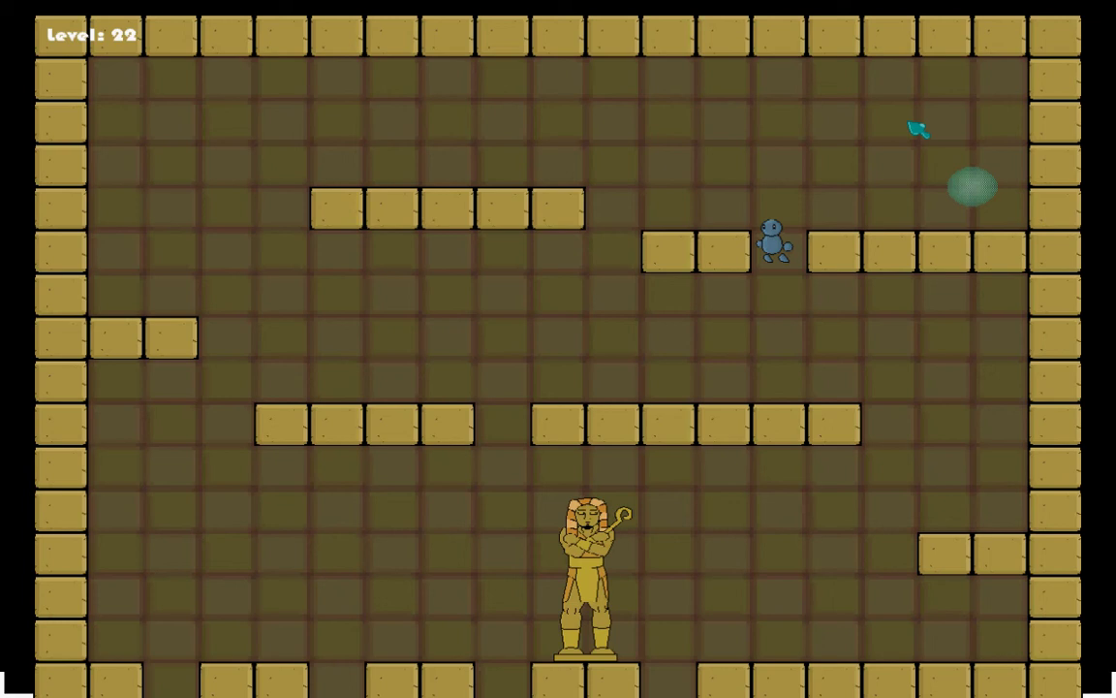
# Step: Drop through the upper gap, reach the left ledge, and break a platform block to fall through
pyautogui.press('Left')
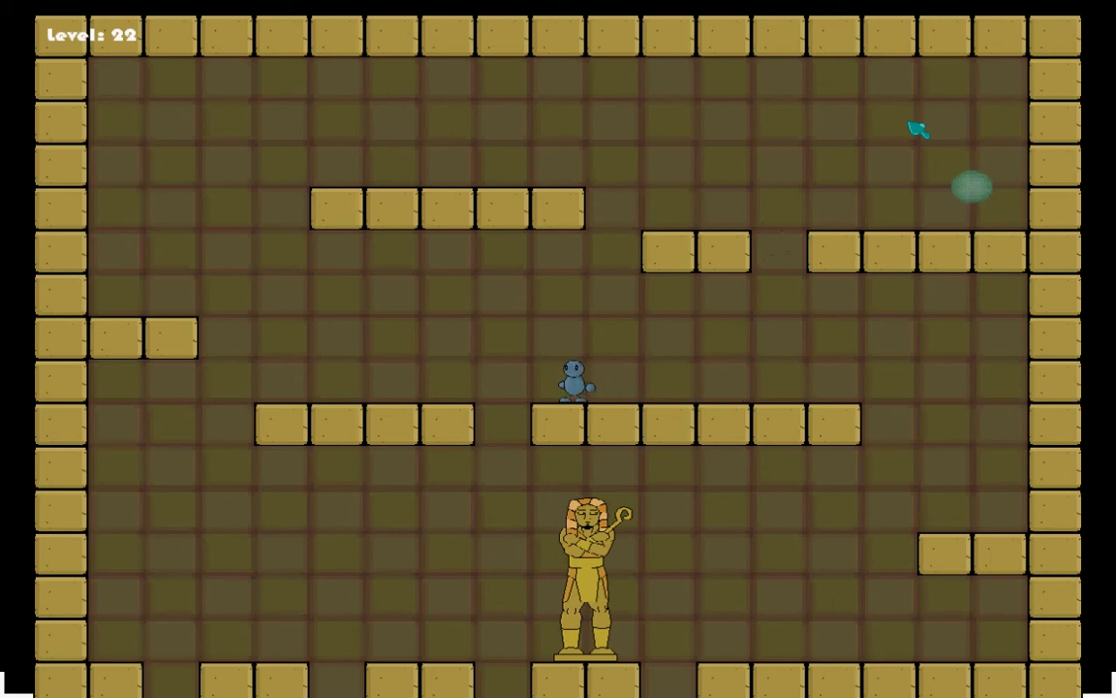
pyautogui.press('Up')
pyautogui.press('Left')
pyautogui.press('Up')
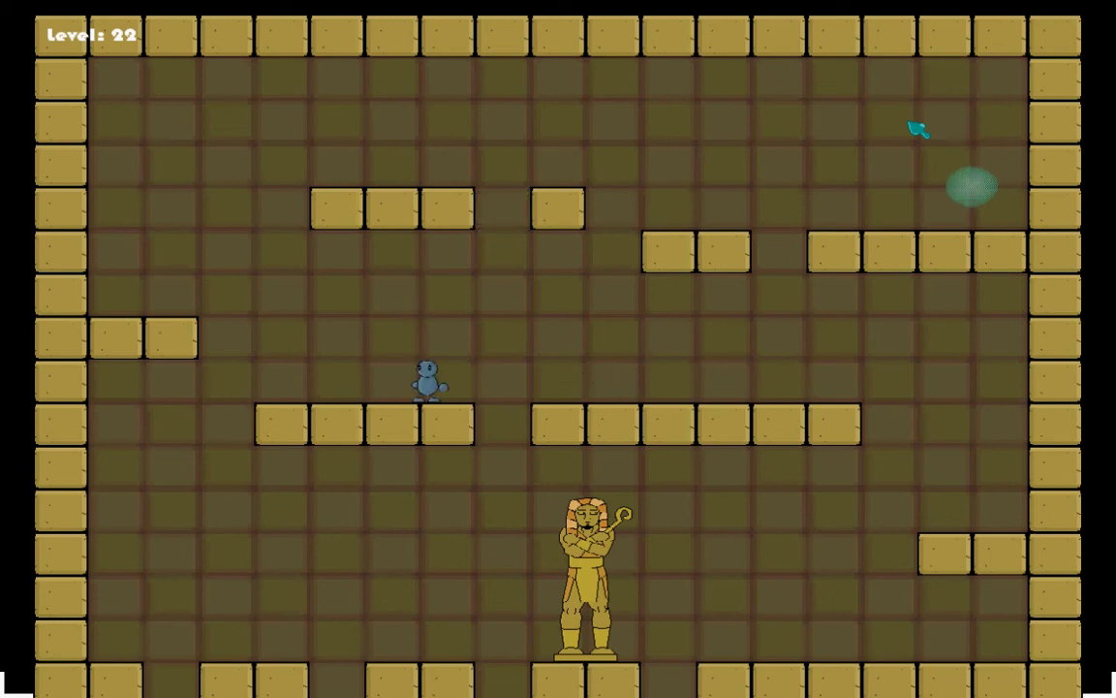
pyautogui.press('Up')
pyautogui.press('Left')
pyautogui.press('Down')
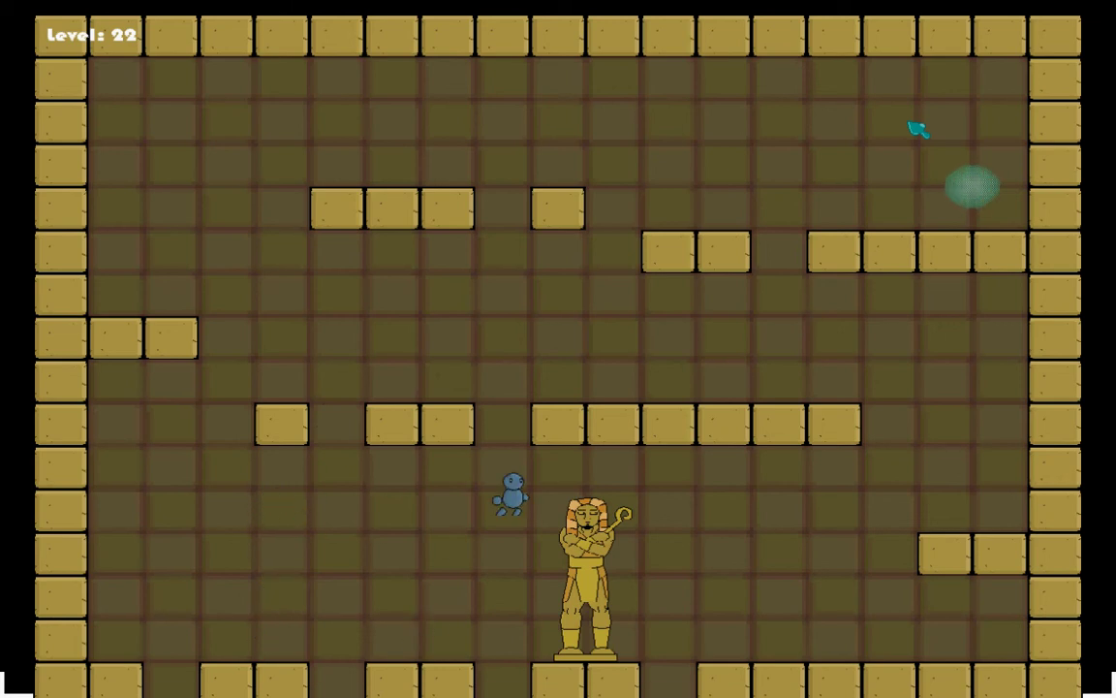
# Step: Climb back to the middle row and break another block to land right of the statue
pyautogui.press('Right')
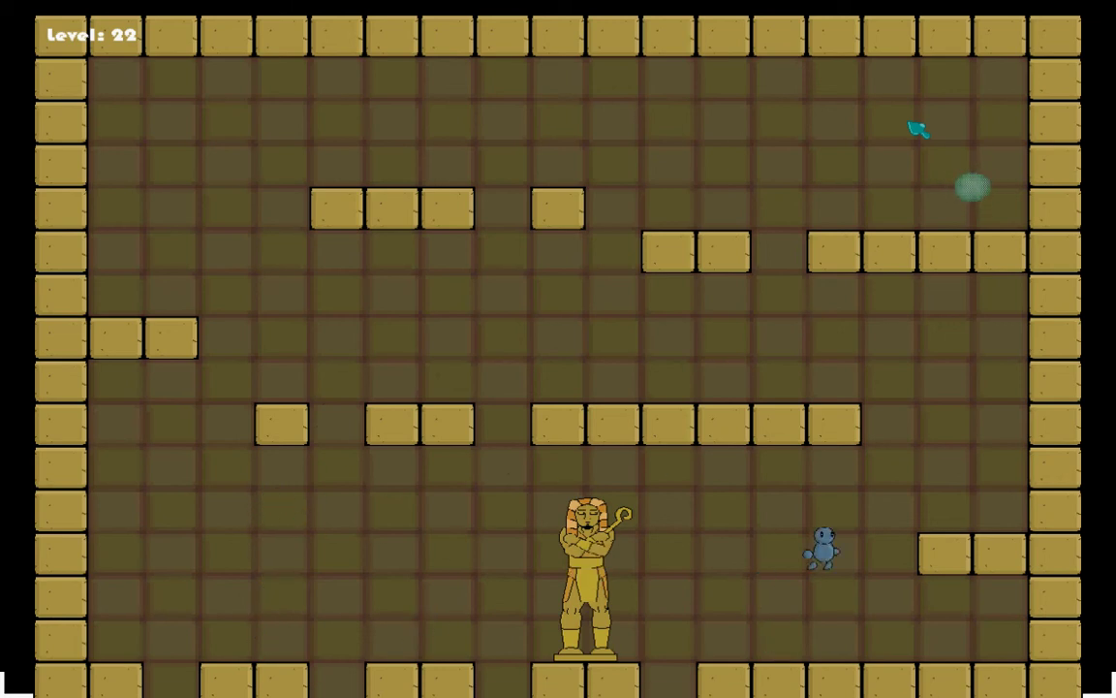
pyautogui.press('Up')
pyautogui.press('Up')
pyautogui.press('Left')
pyautogui.press('Left')
pyautogui.press('Left')
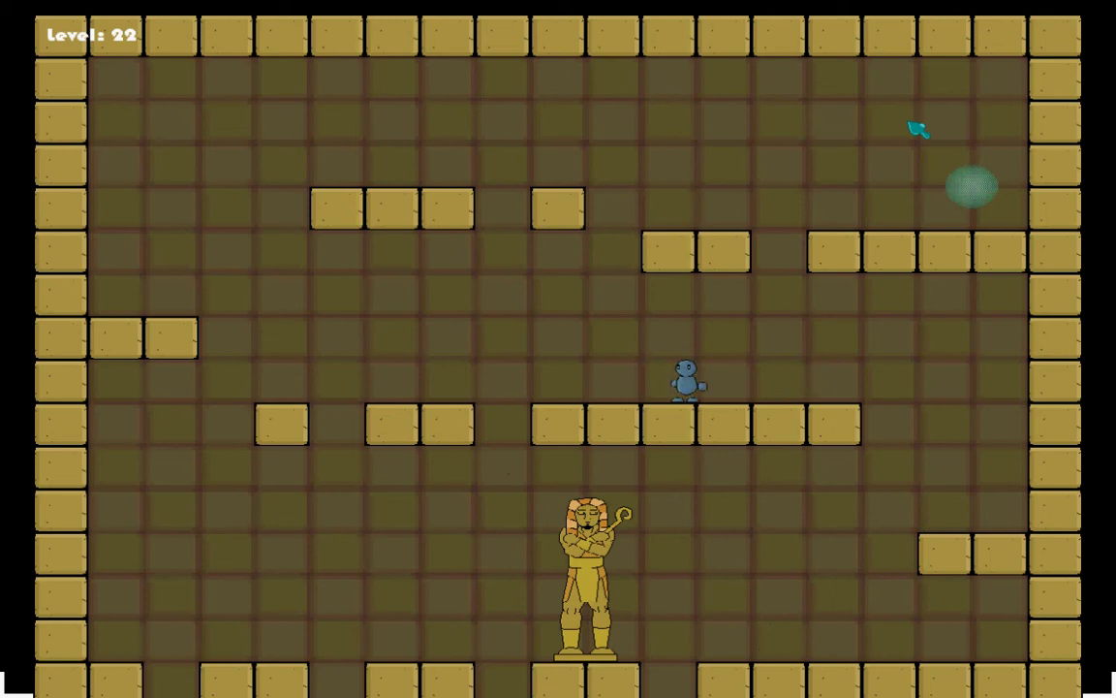
pyautogui.press('Down')
pyautogui.press('Left')
pyautogui.press('Right')
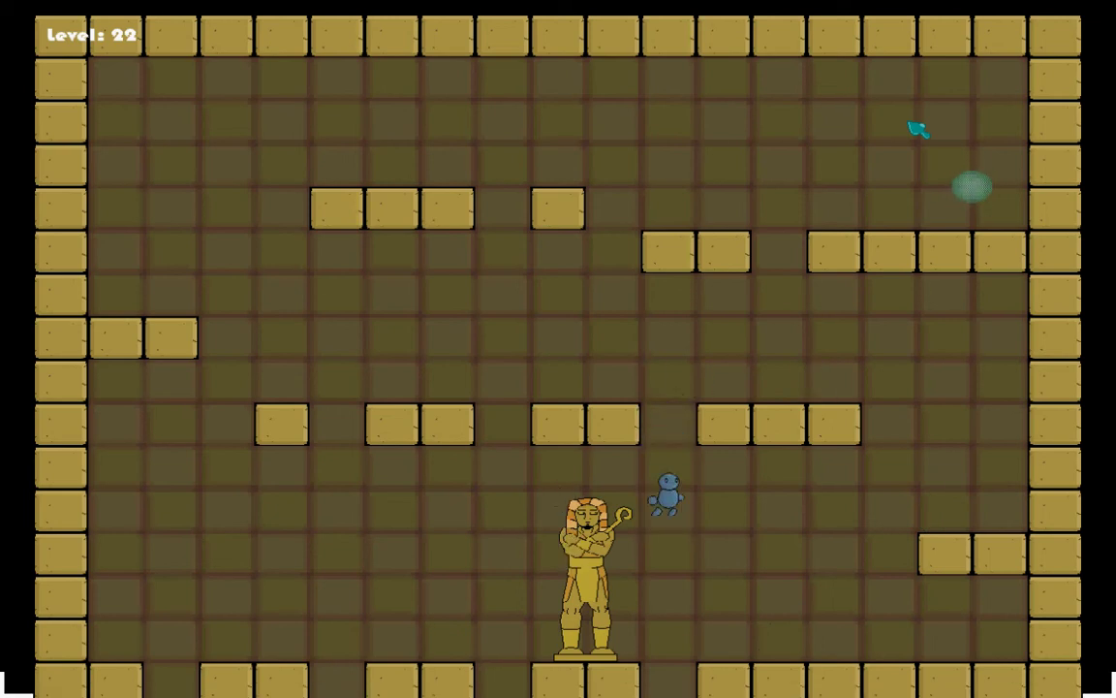
pyautogui.press('Right')
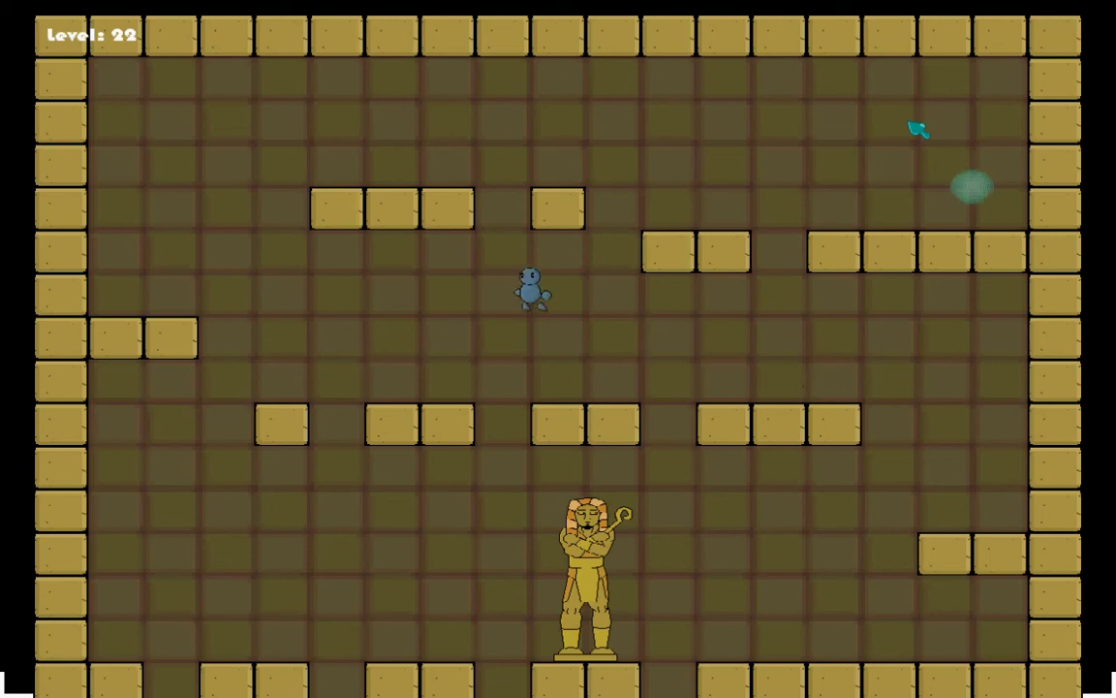
# Step: Jump left across the upper area onto the middle-row block and the left-wall ledge
pyautogui.press('Left')
pyautogui.press('Up')
pyautogui.press('Left')
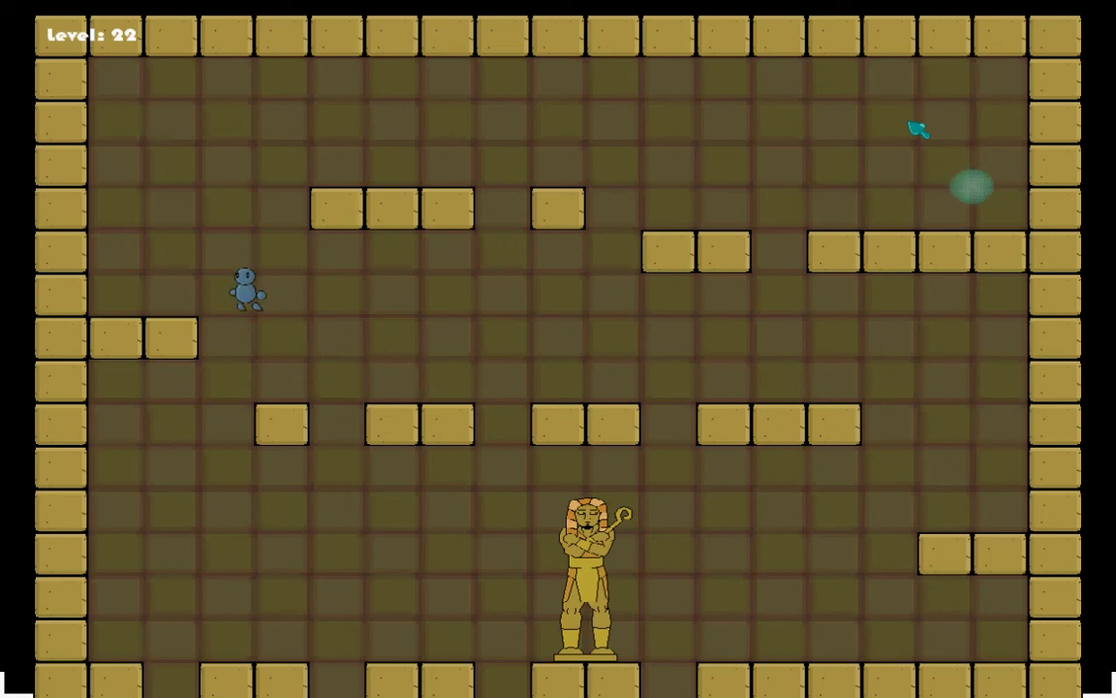
pyautogui.press('Up')
pyautogui.press('Right')
pyautogui.press('Right')
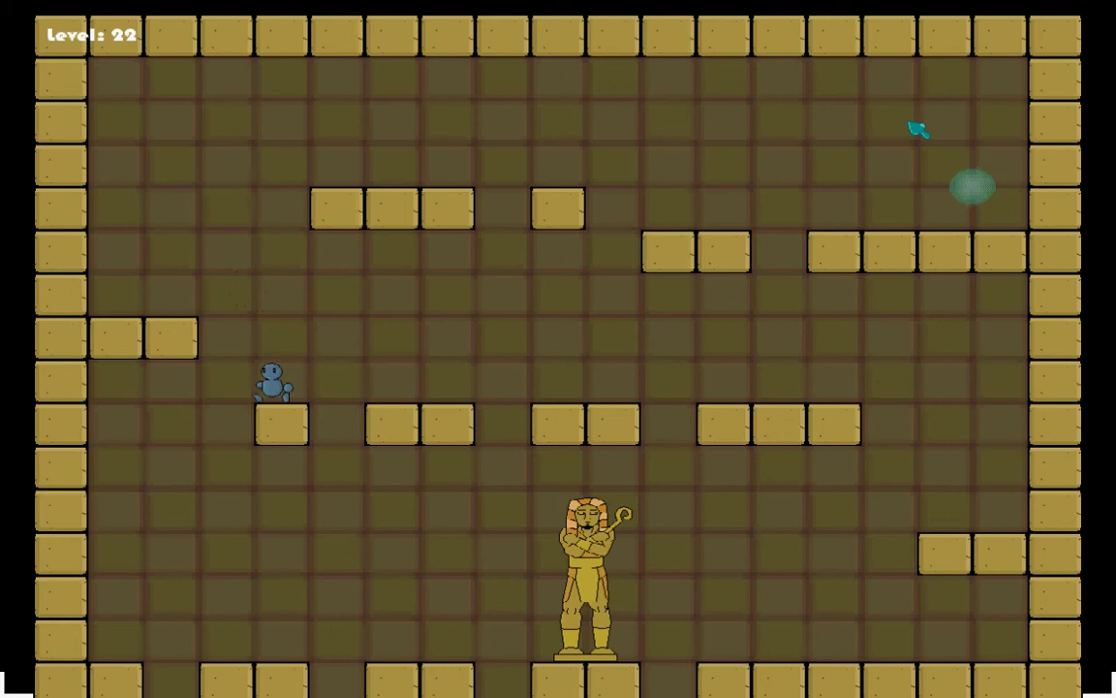
pyautogui.press('Up')
pyautogui.press('Left')
# Step: Leap to the top platform and jump right into the green orb exit
pyautogui.press('Up')
pyautogui.press('Right')
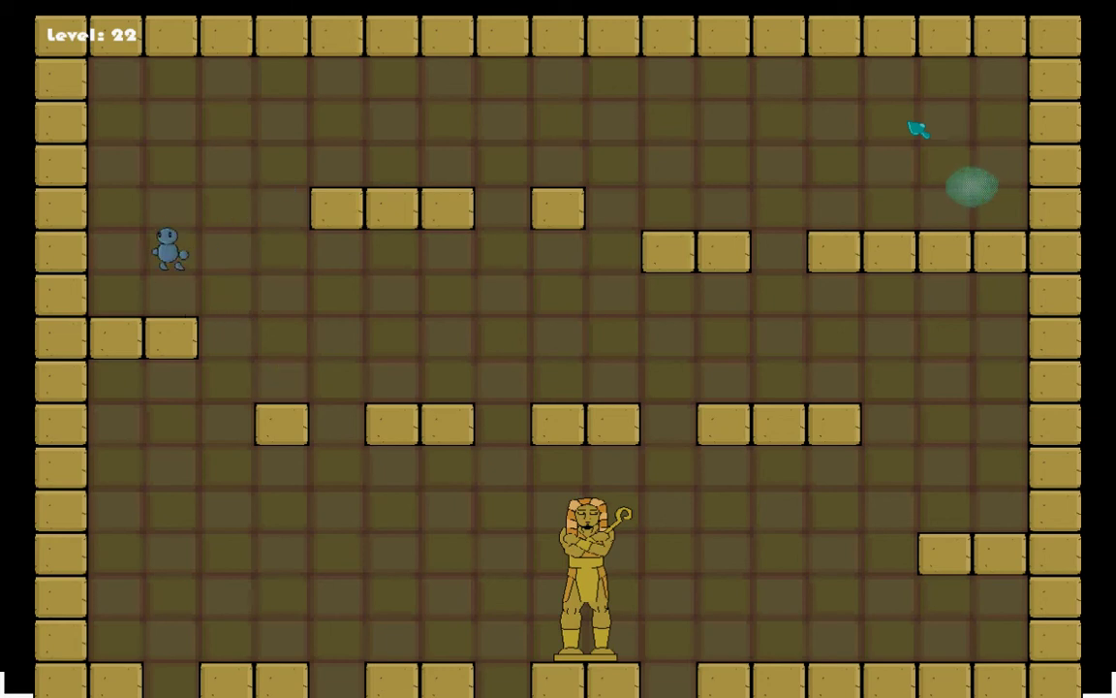
pyautogui.press('Right')
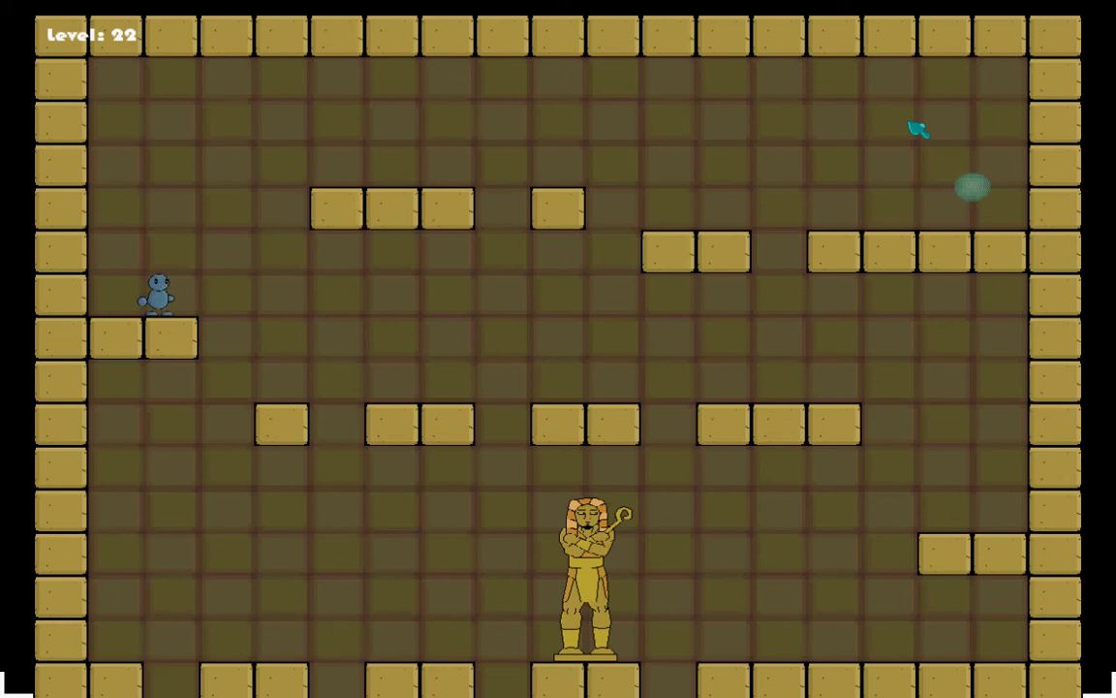
pyautogui.press('Right')
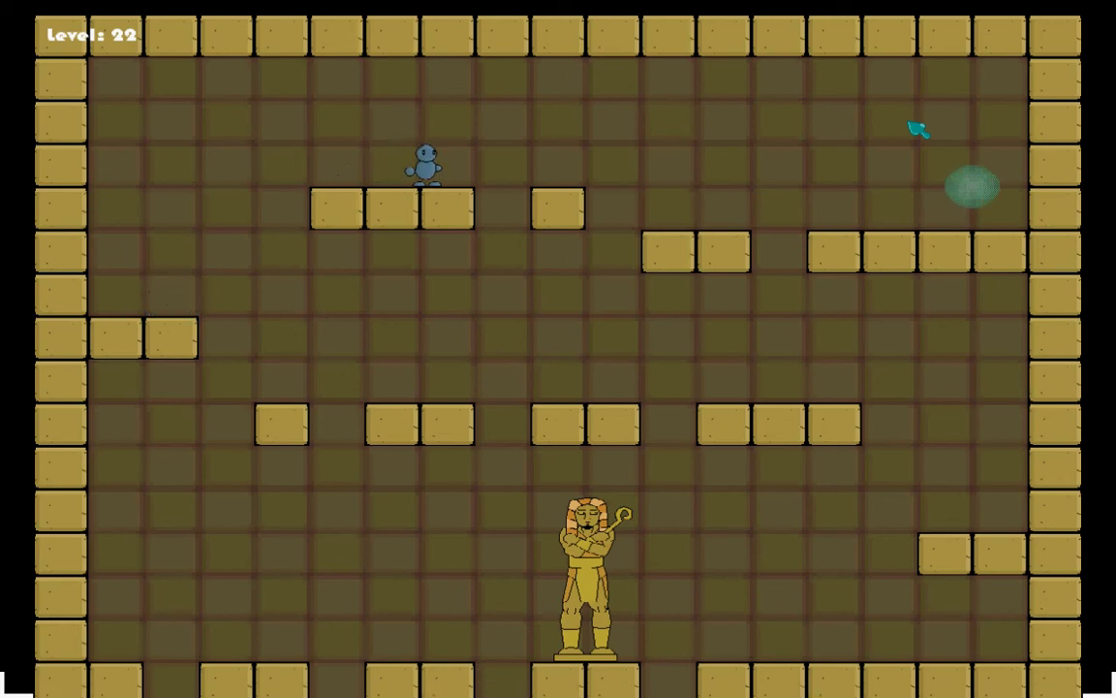
pyautogui.press('Up')
pyautogui.press('Right')
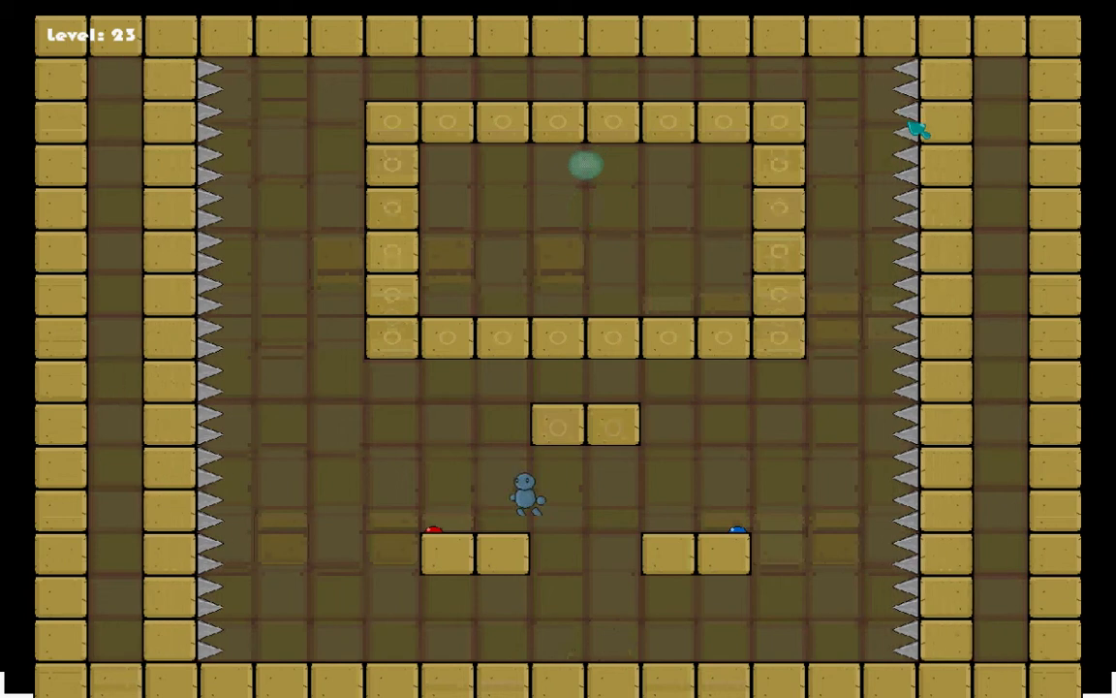
# Step: Dodge the closing spike walls, climb the middle platform and jump into the green orb
pyautogui.press('Left')
pyautogui.press('Right')
pyautogui.press('Up')
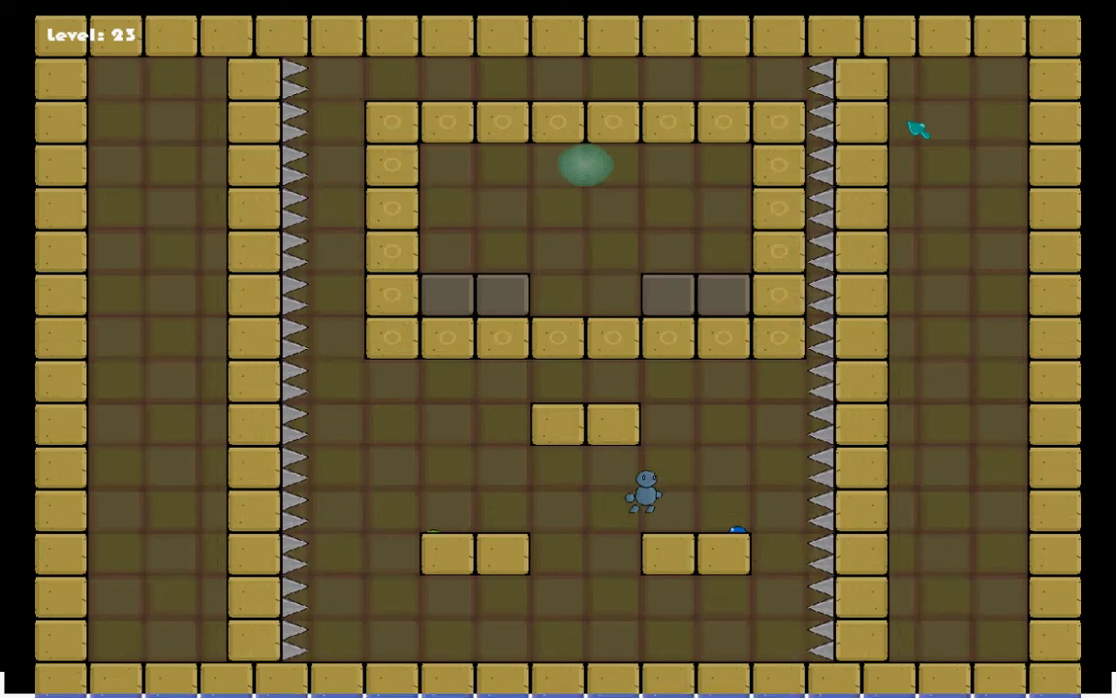
pyautogui.press('Right')
pyautogui.press('Up')
pyautogui.press('Left')
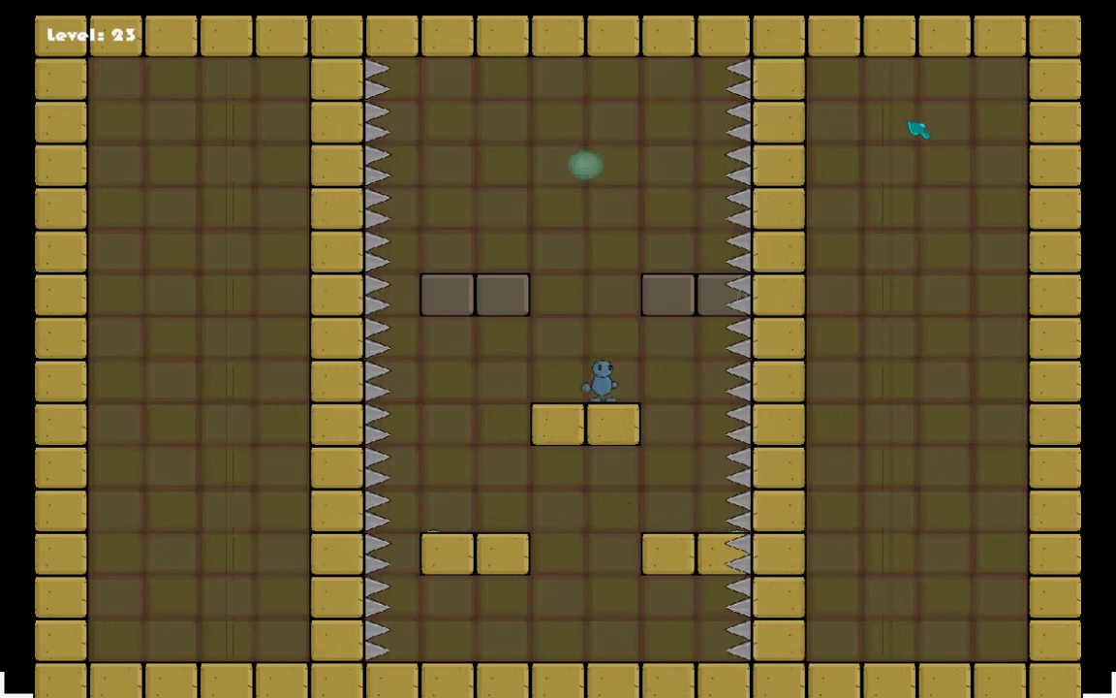
pyautogui.press('Up')
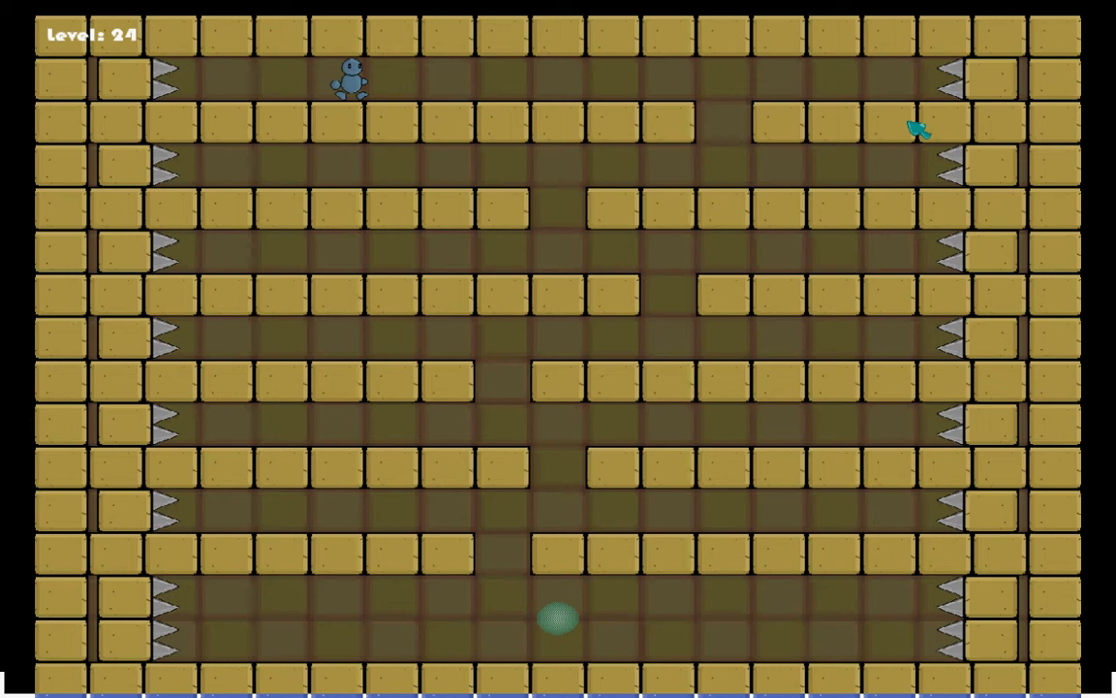
# Step: Run the top corridor of the level 24 maze and drop through the gaps to the bottom orb
pyautogui.press('Right')
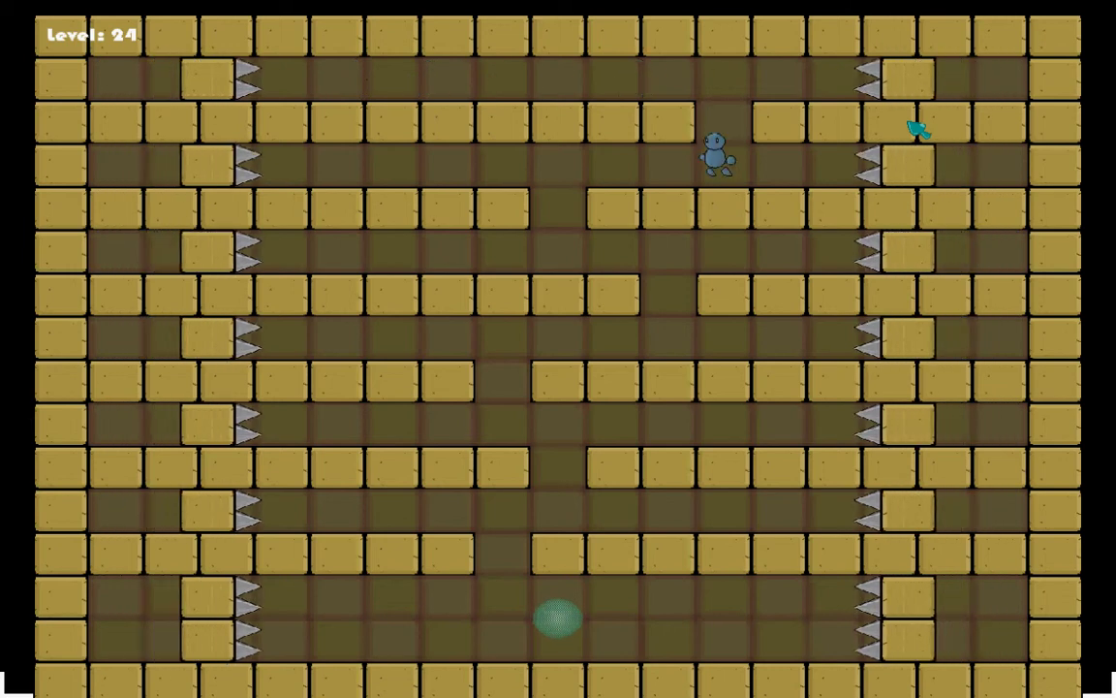
pyautogui.press('Left')
pyautogui.press('Down')
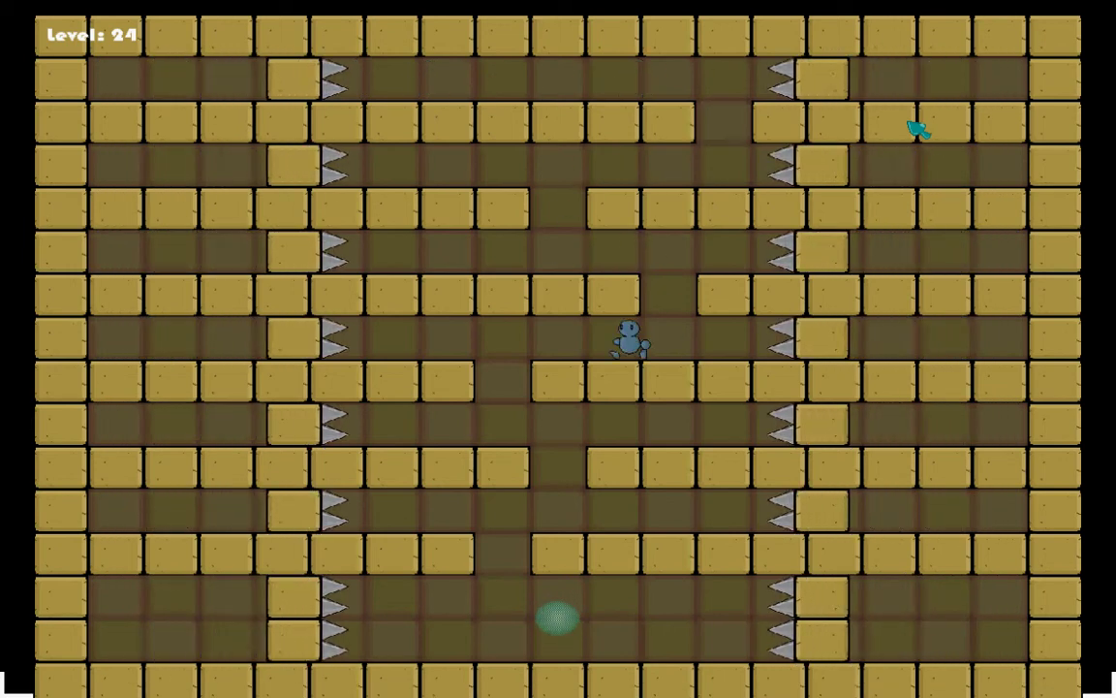
pyautogui.press('Left')
pyautogui.press('Down')
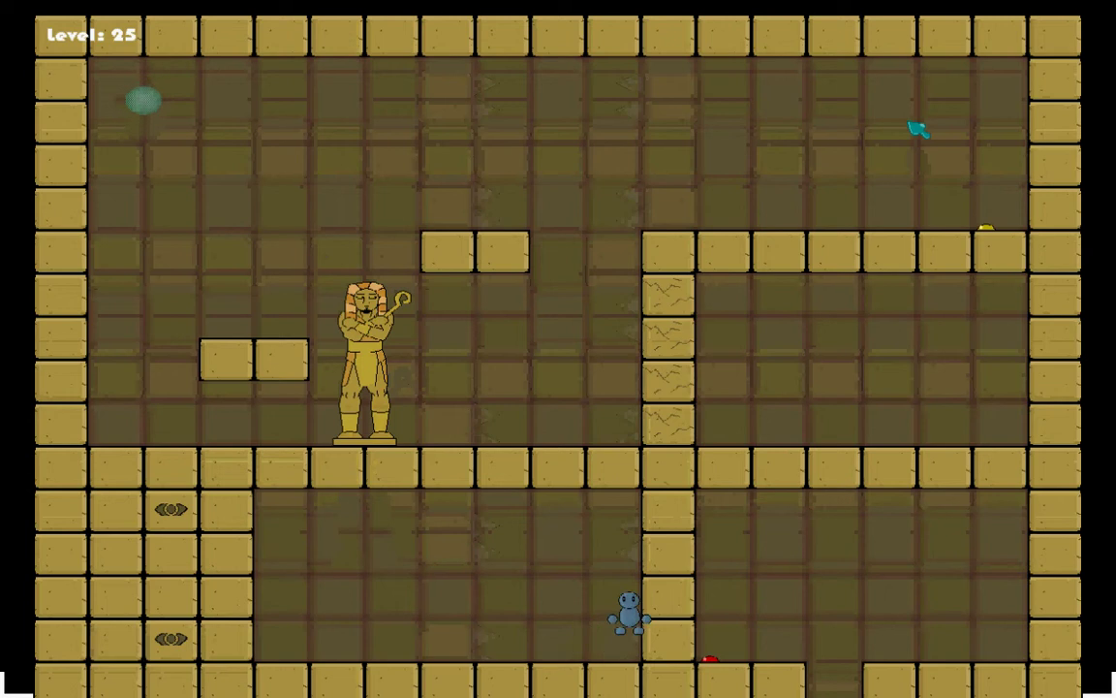
pyautogui.press('Left')
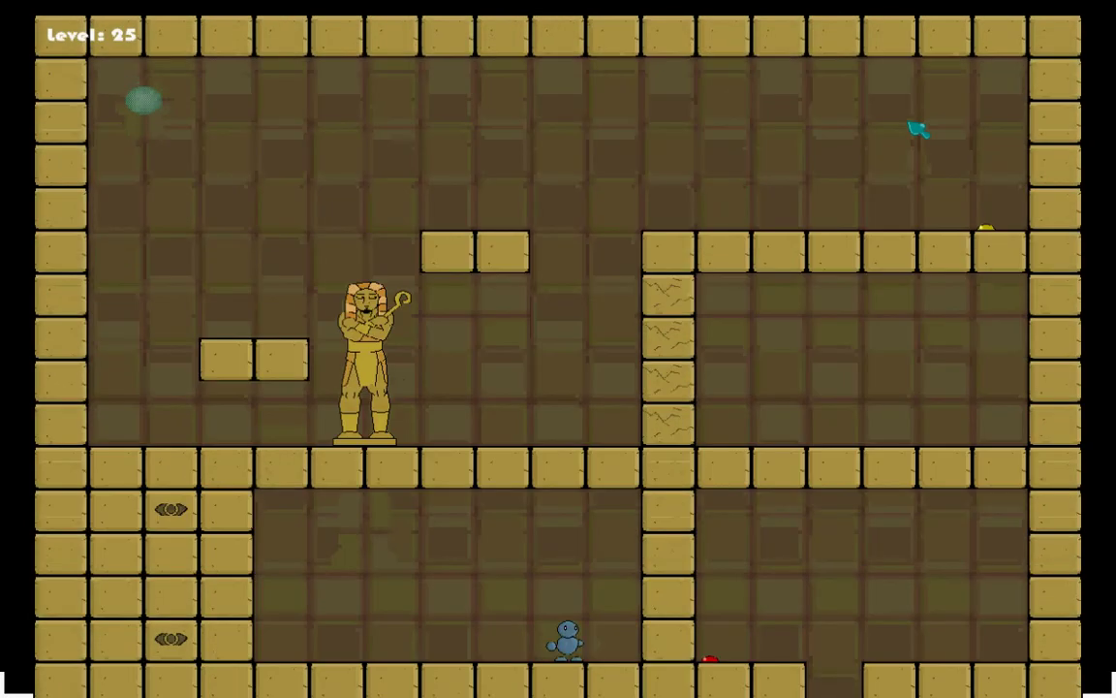
pyautogui.press('Left')
pyautogui.press('Up')
pyautogui.press('Left')
pyautogui.press('Up')
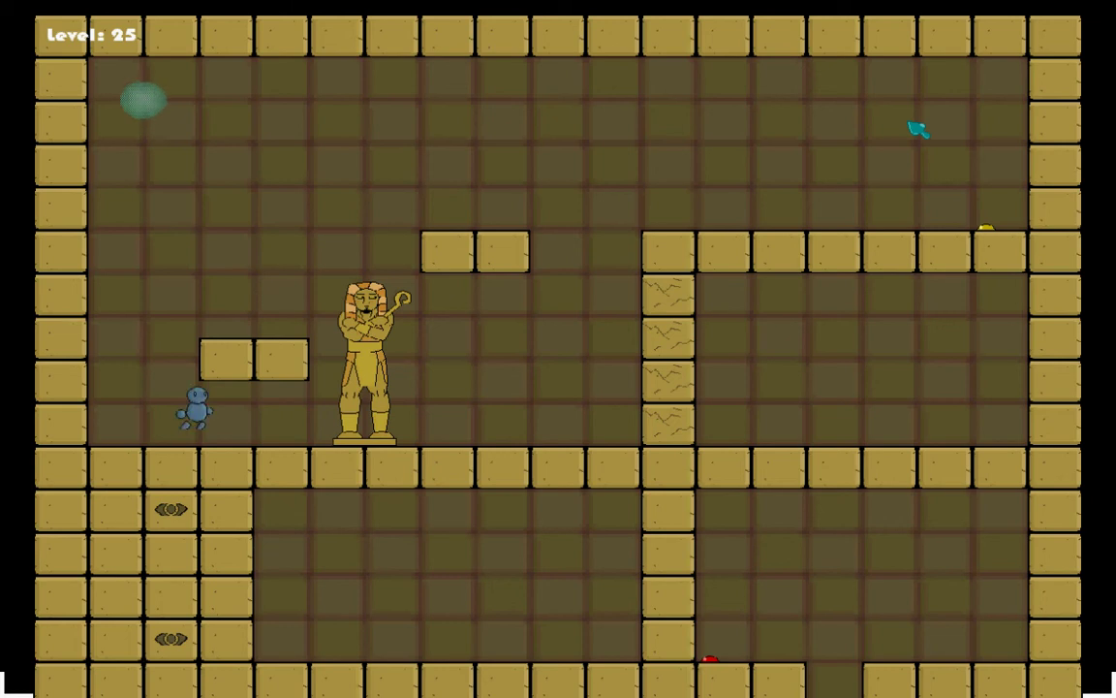
pyautogui.press('Up')
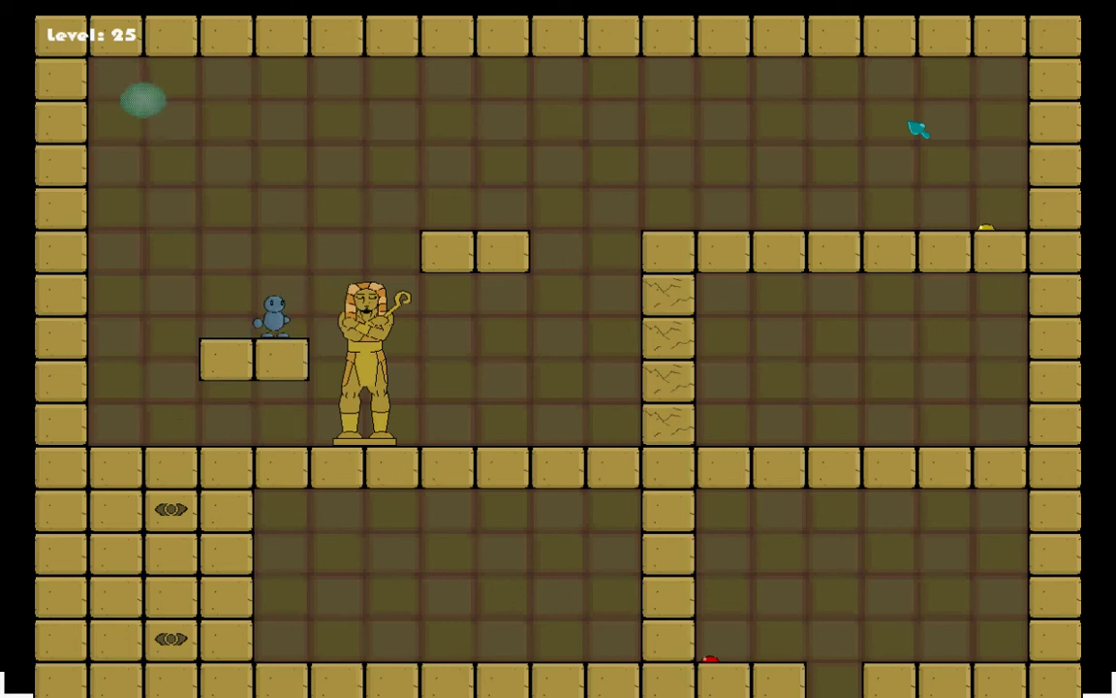
pyautogui.press('Up')
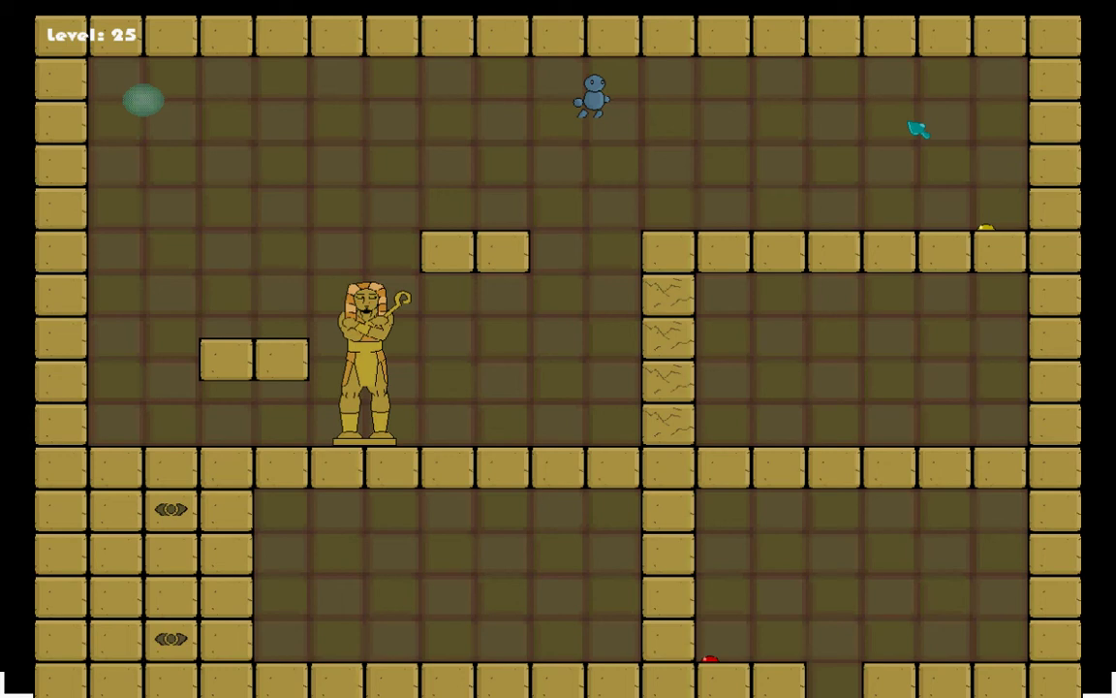
pyautogui.press('Right')
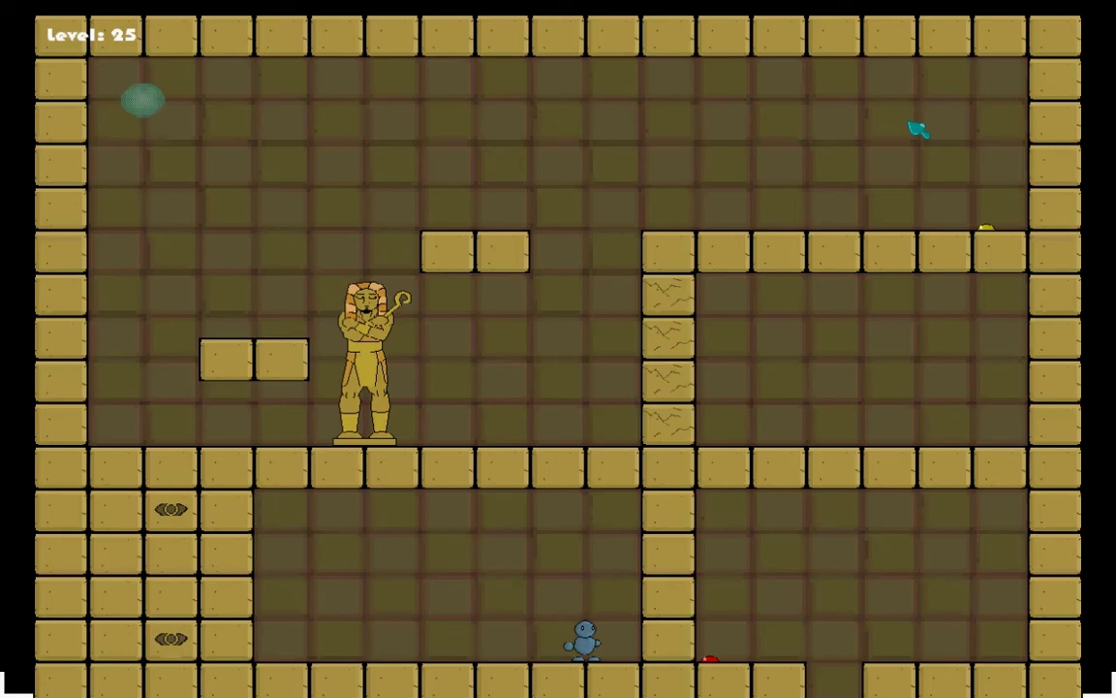
pyautogui.press('Left')
pyautogui.press('Up')
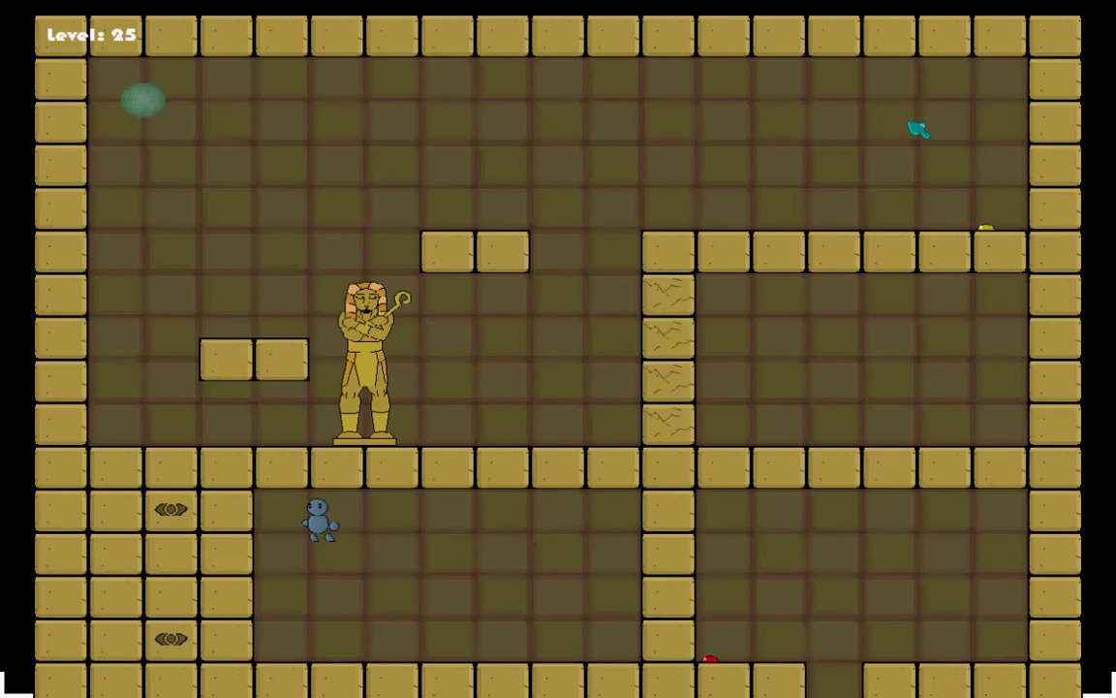
pyautogui.press('Up')
pyautogui.press('Left')
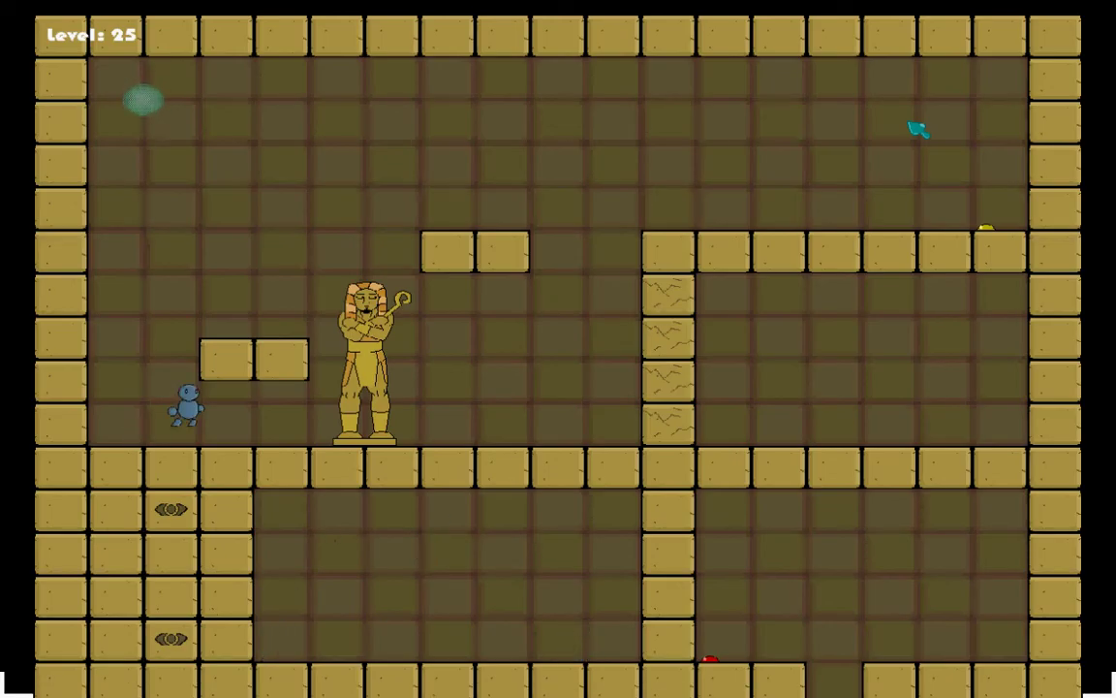
pyautogui.press('Right')
pyautogui.press('Up')
pyautogui.press('Right')
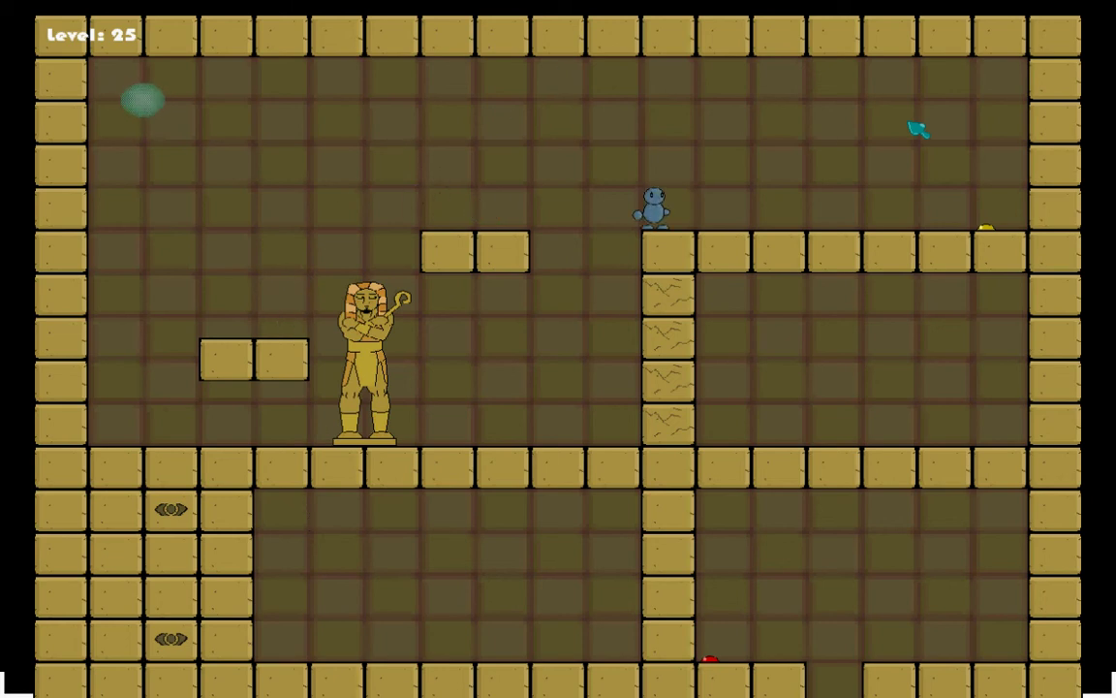
pyautogui.press('Right')
pyautogui.press('Up')
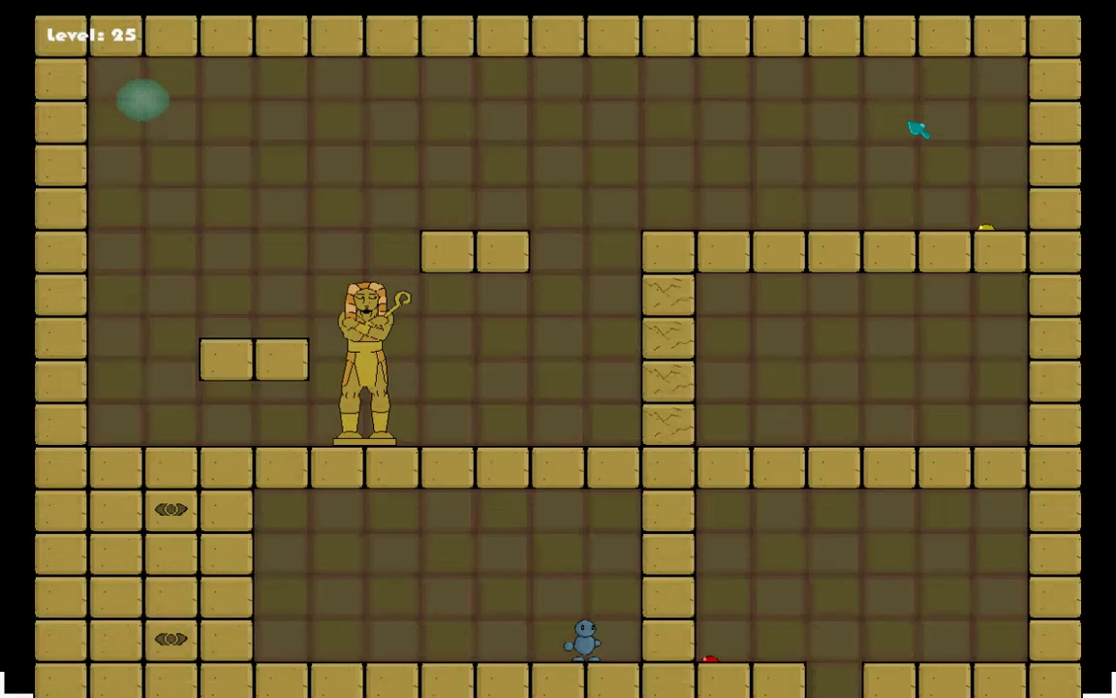
pyautogui.press('Left')
pyautogui.press('Up')
pyautogui.press('Up')
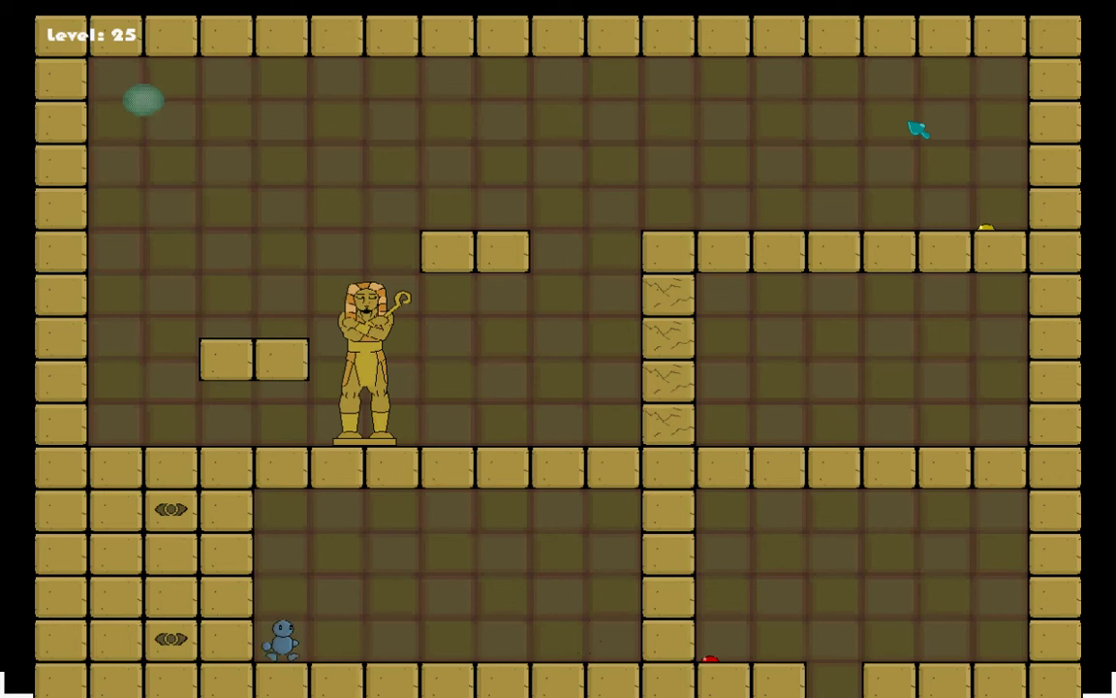
pyautogui.press('Up')
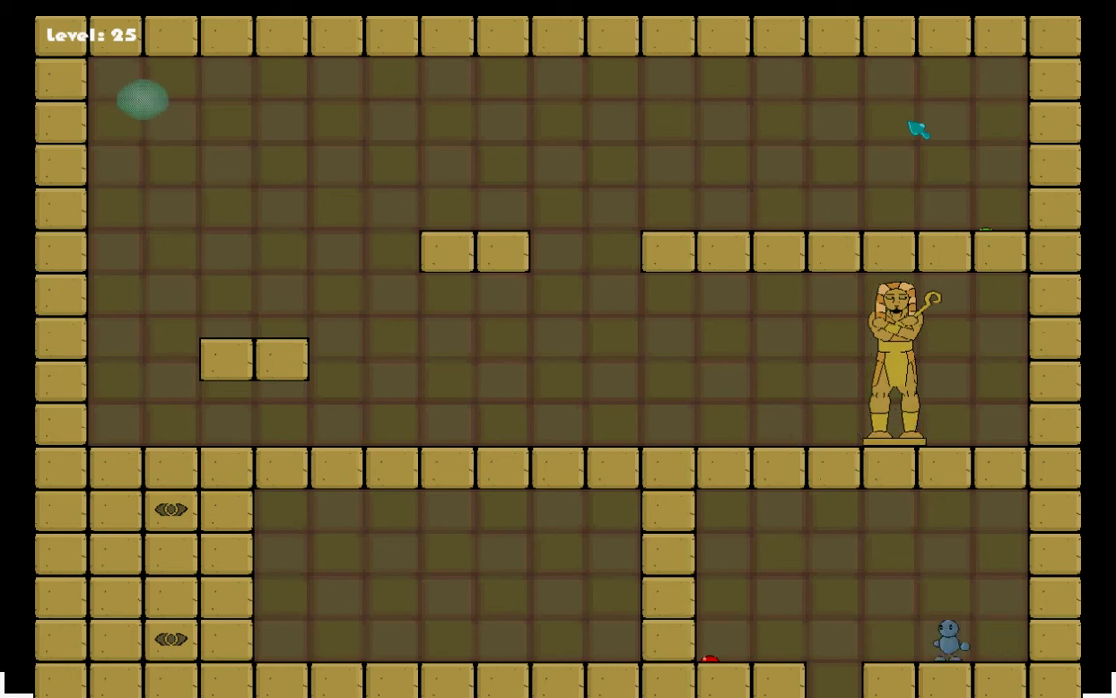
# Step: Cross the lower floor, climb back by the statue, and run left to jump into the exit
pyautogui.press('Left')
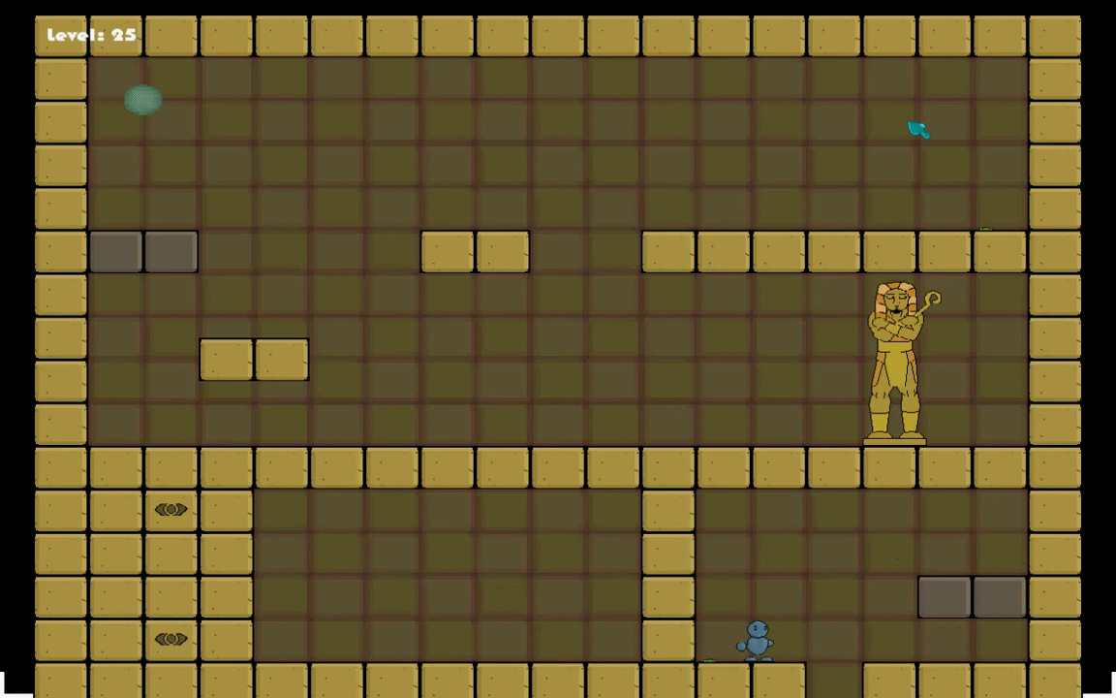
pyautogui.press('Right')
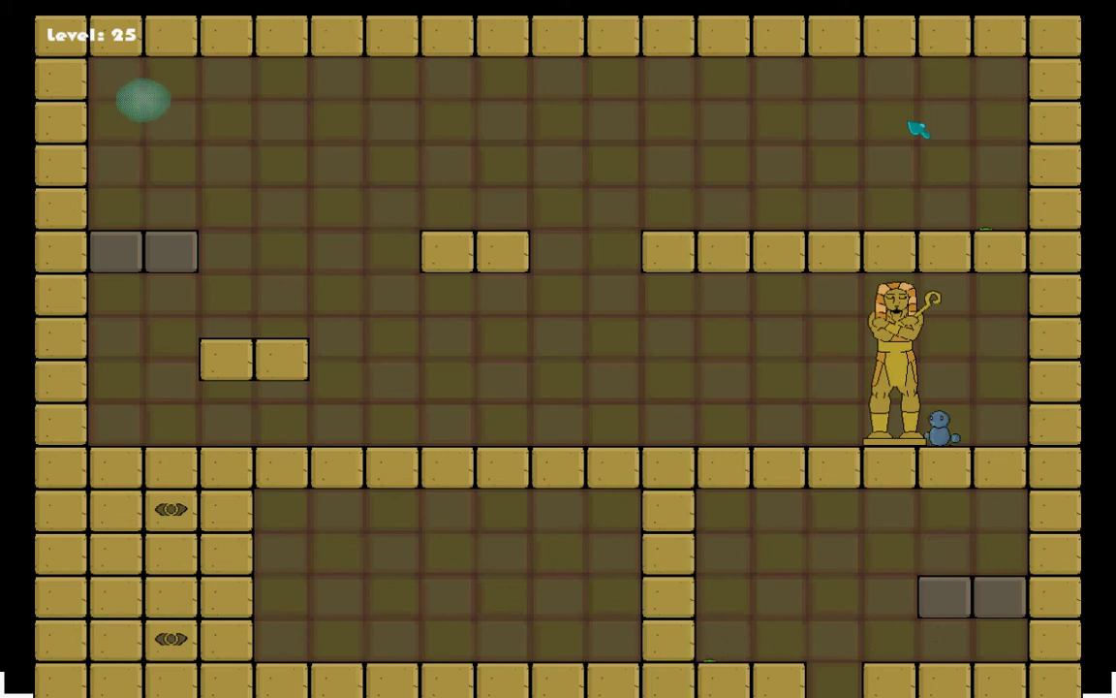
pyautogui.press('Left')
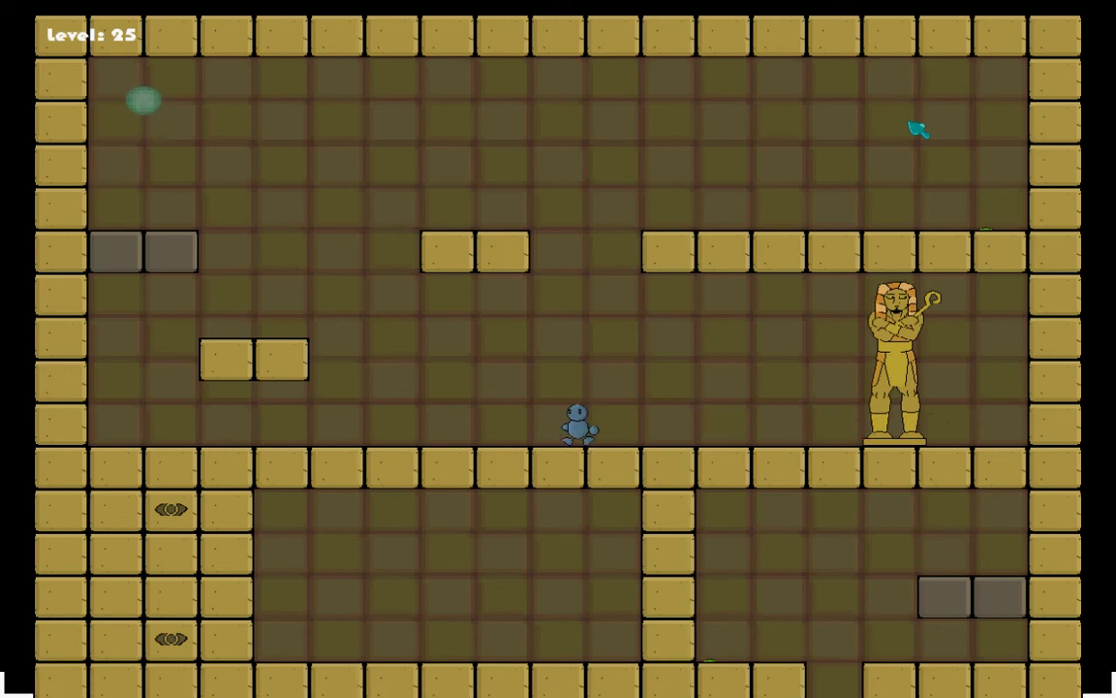
pyautogui.press('Up')
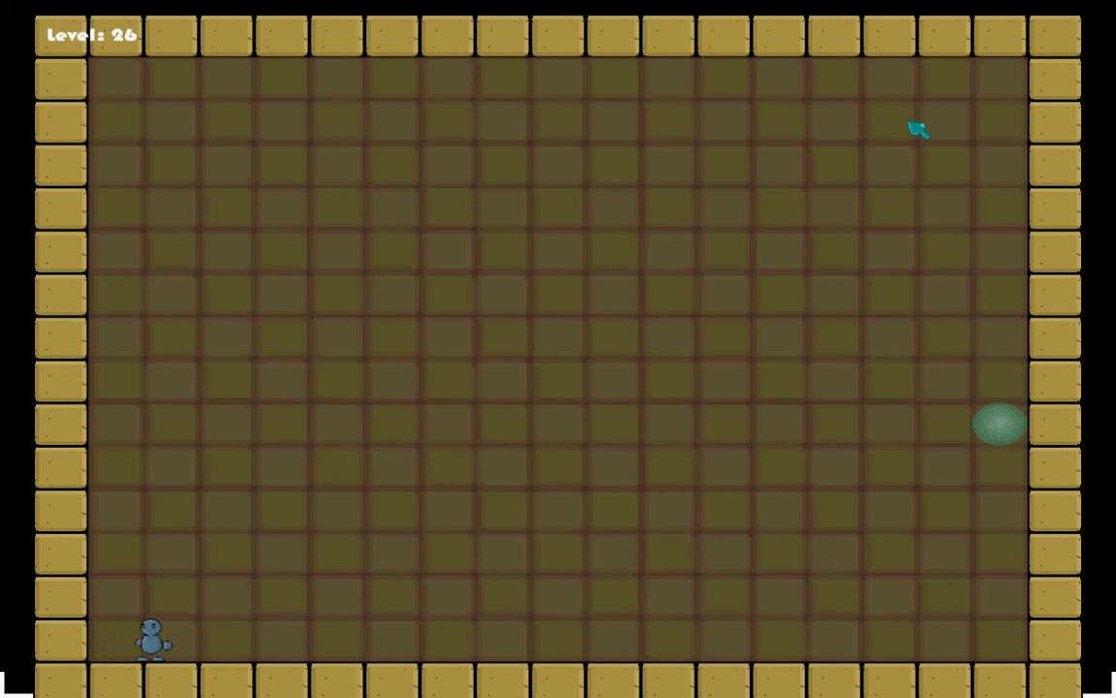
# Step: Run right from the starting corner, jumping so ceiling blocks fall and form a floor
pyautogui.press('Right')
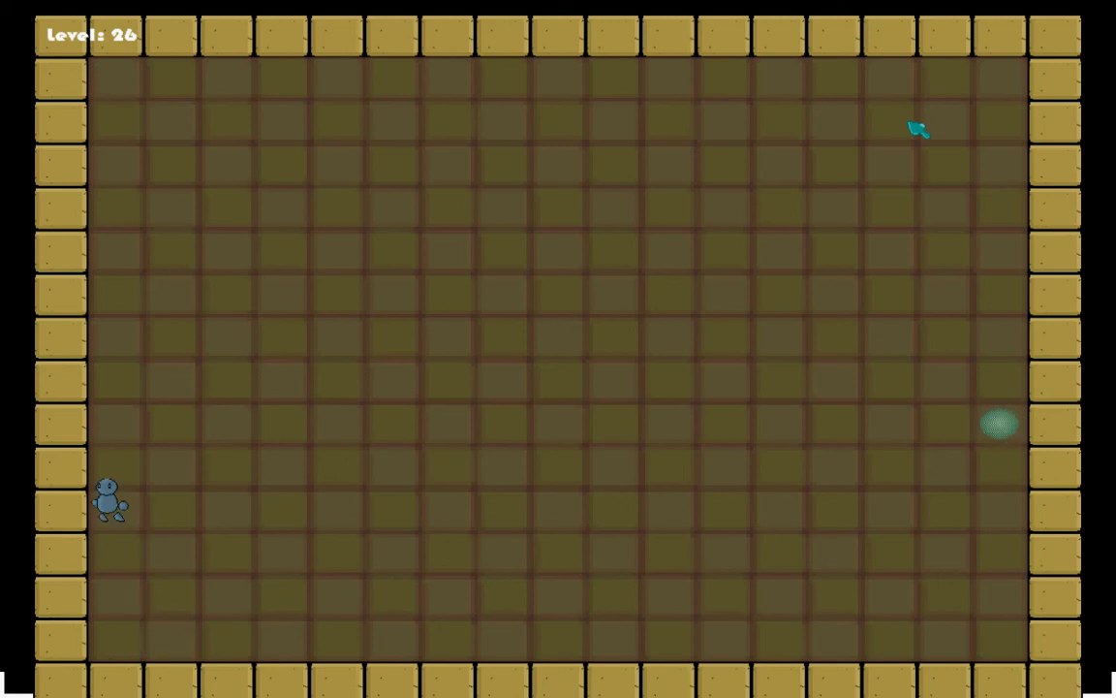
pyautogui.press('Right')
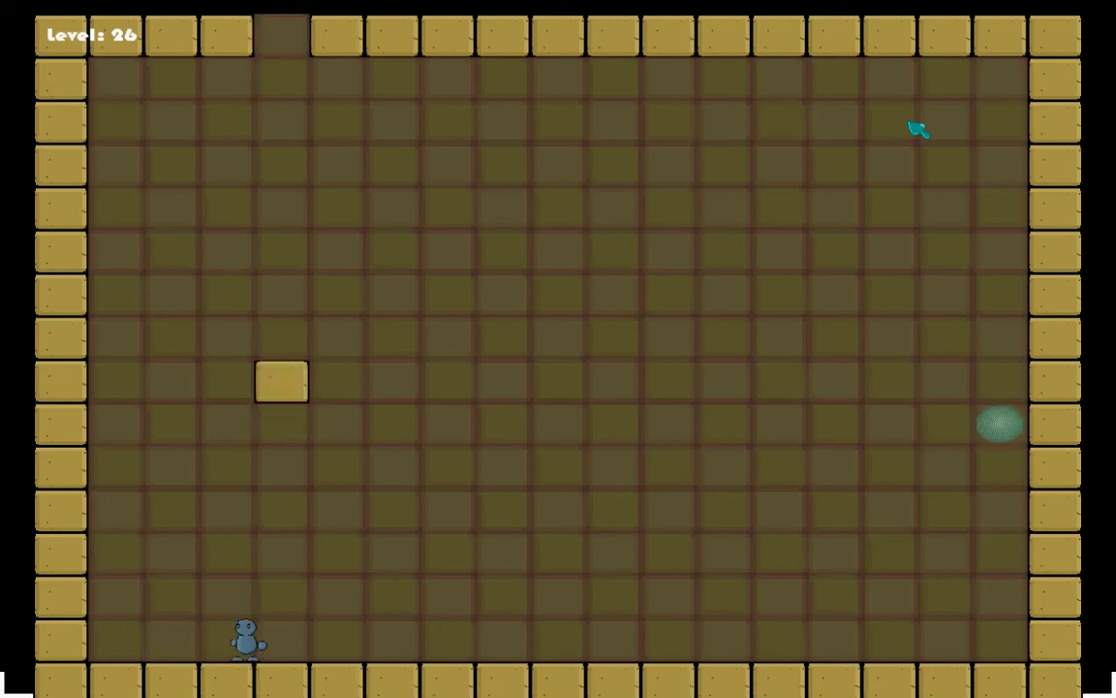
pyautogui.press('Up')
pyautogui.press('Up')
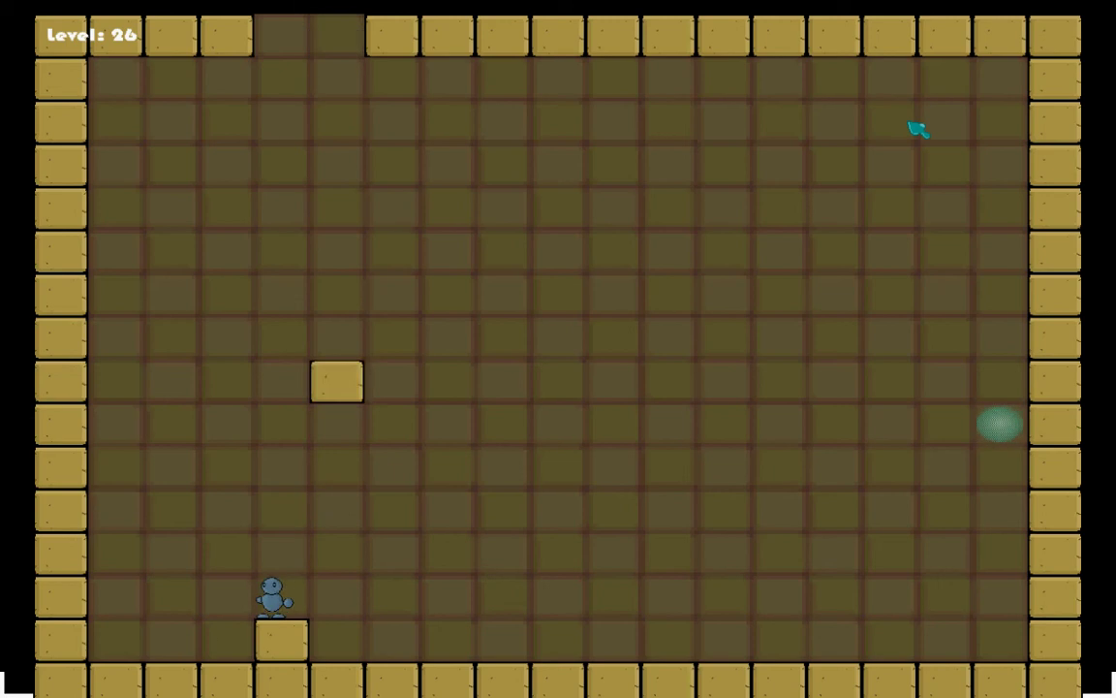
pyautogui.press('Right')
pyautogui.press('Up')
pyautogui.press('Right')
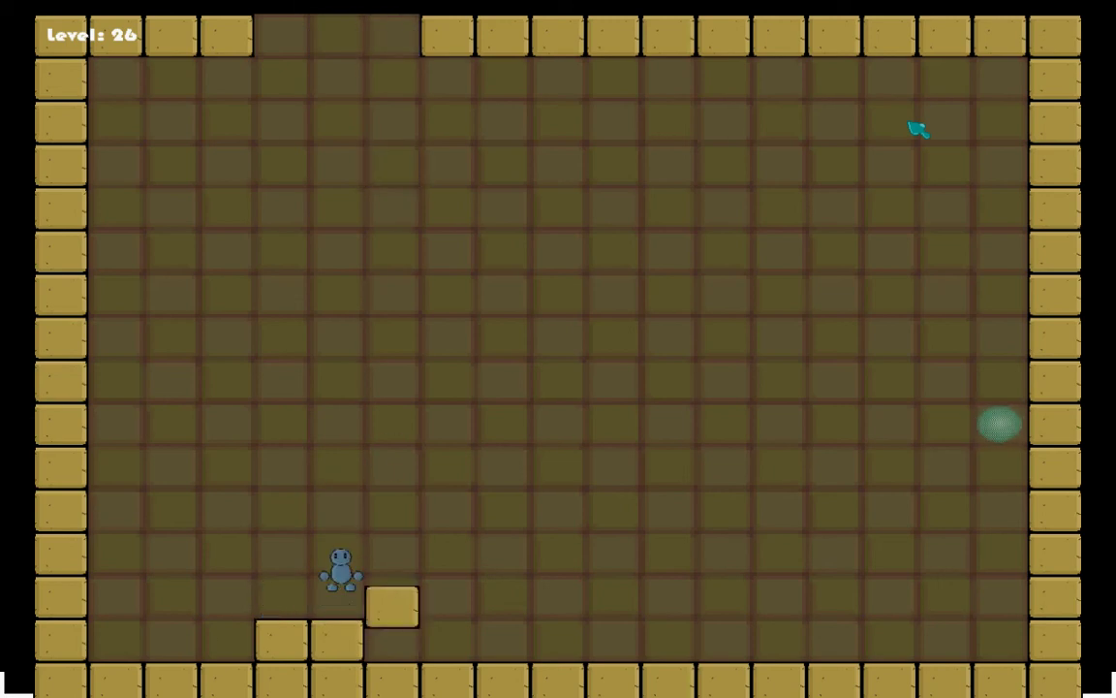
pyautogui.press('Up')
pyautogui.press('Right')
pyautogui.press('Up')
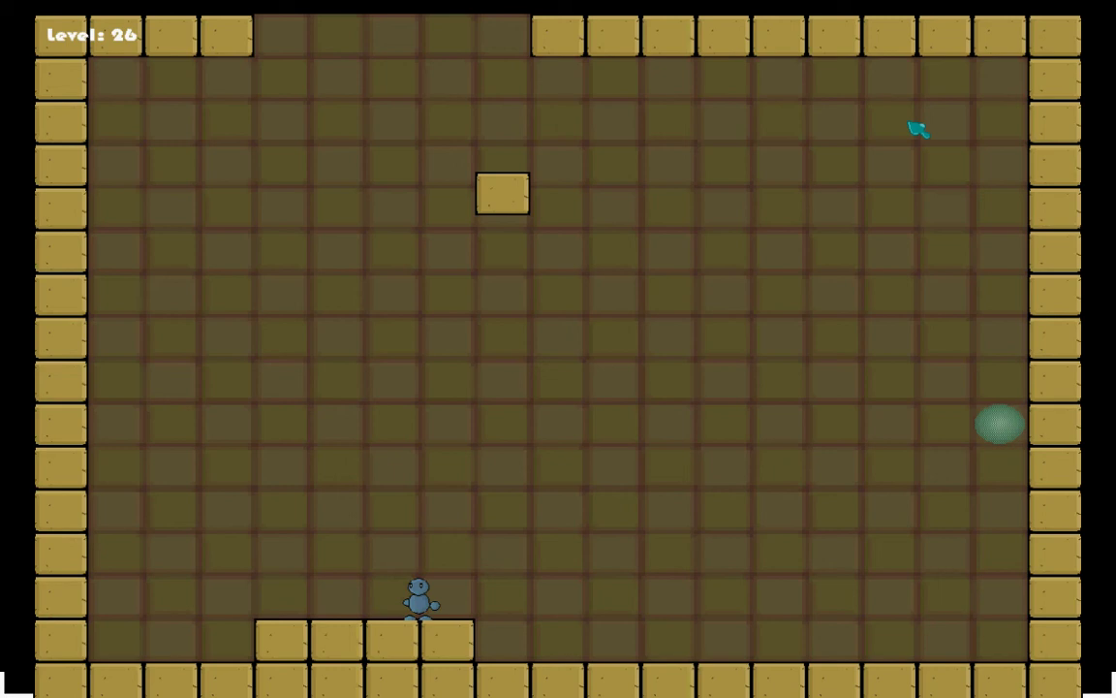
pyautogui.press('Right')
pyautogui.press('Up')
pyautogui.press('Up')
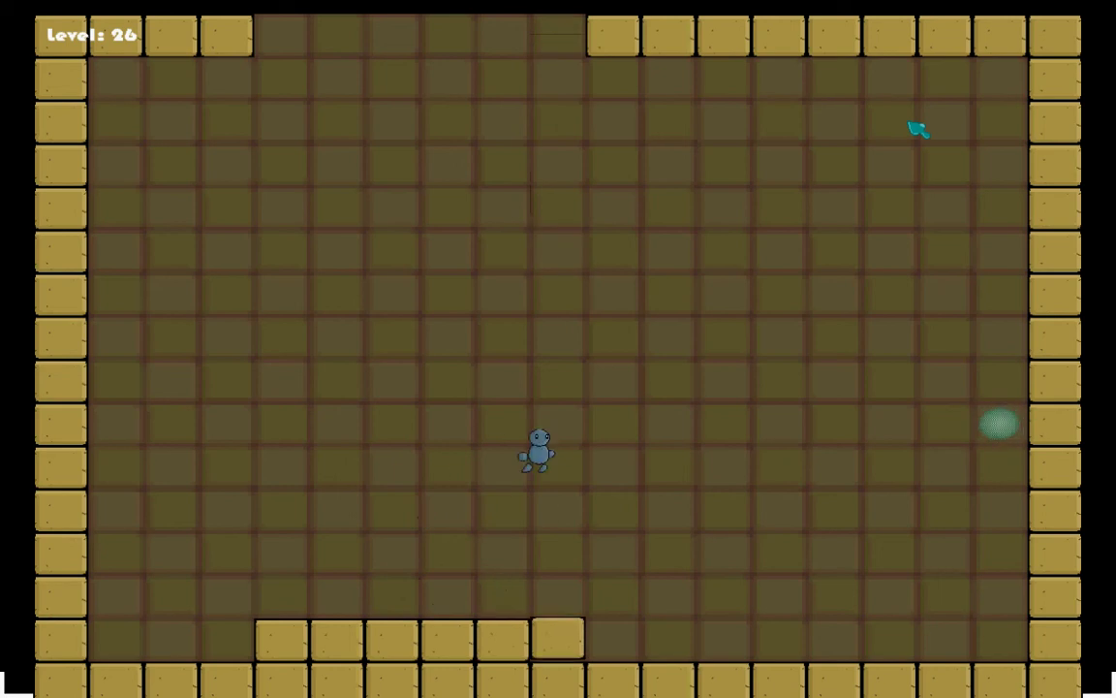
# Step: Keep jumping to drop more ceiling blocks and extend the floor row rightward
pyautogui.press('Up')
pyautogui.press('Left')
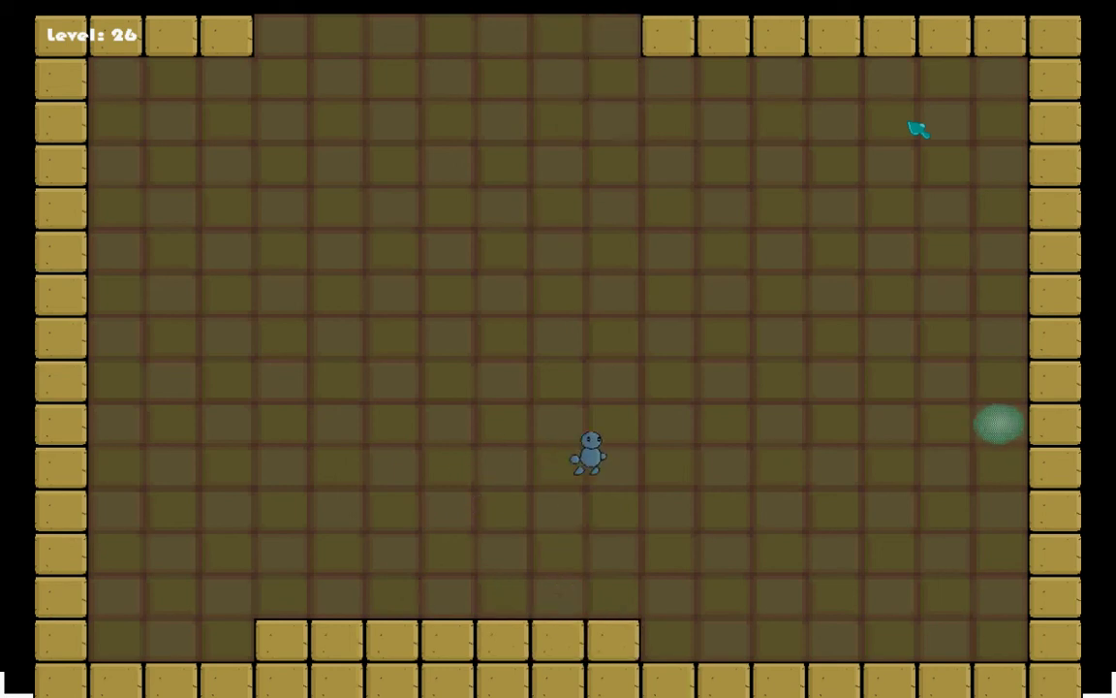
pyautogui.press('Up')
pyautogui.press('Right')
pyautogui.press('Up')
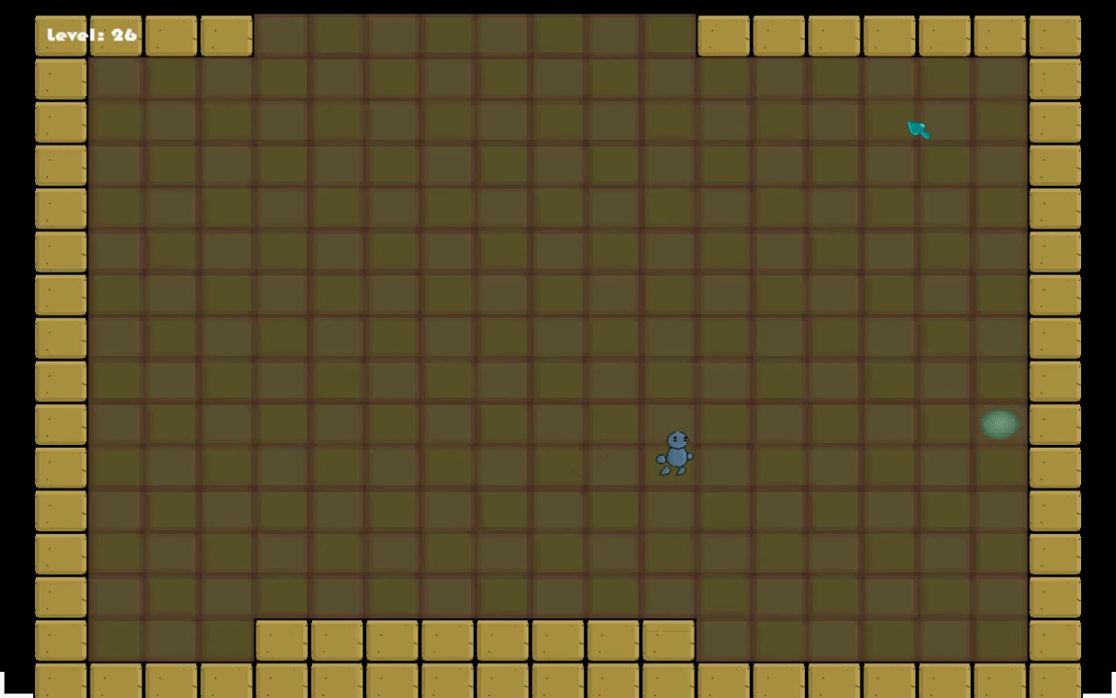
pyautogui.press('Up')
pyautogui.press('Right')
pyautogui.press('Up')
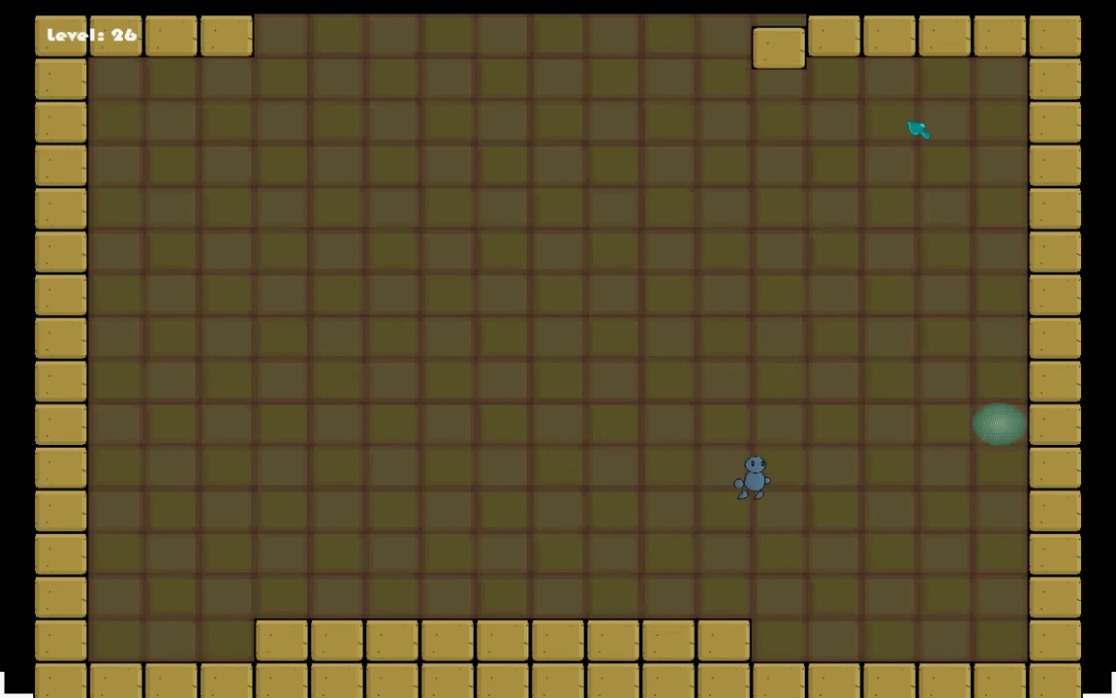
pyautogui.press('Right')
pyautogui.press('Up')
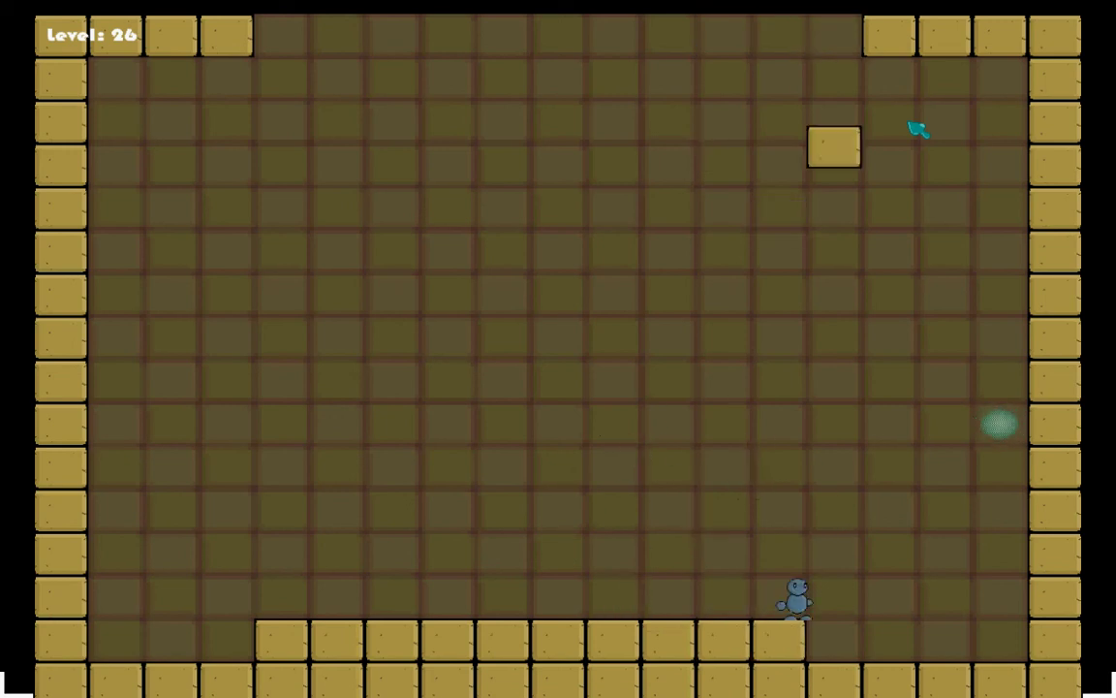
# Step: Jump along the fallen blocks toward the right wall and leap into the green portal
pyautogui.press('Up')
pyautogui.press('Right')
pyautogui.press('Up')
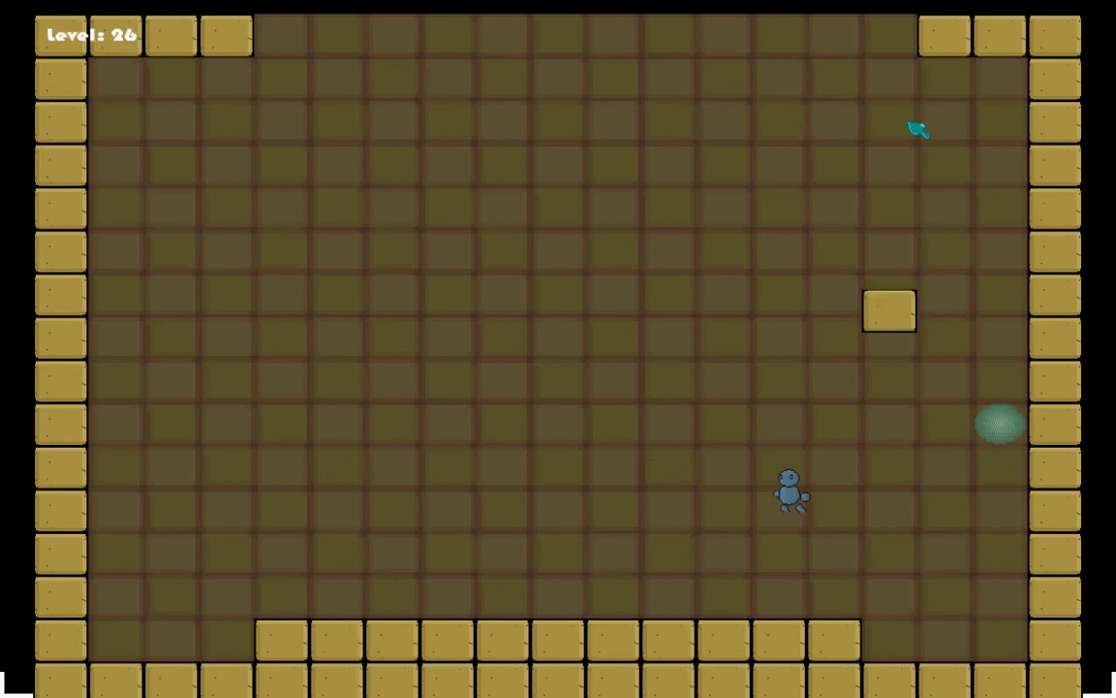
pyautogui.press('Right')
pyautogui.press('Up')
pyautogui.press('Right')
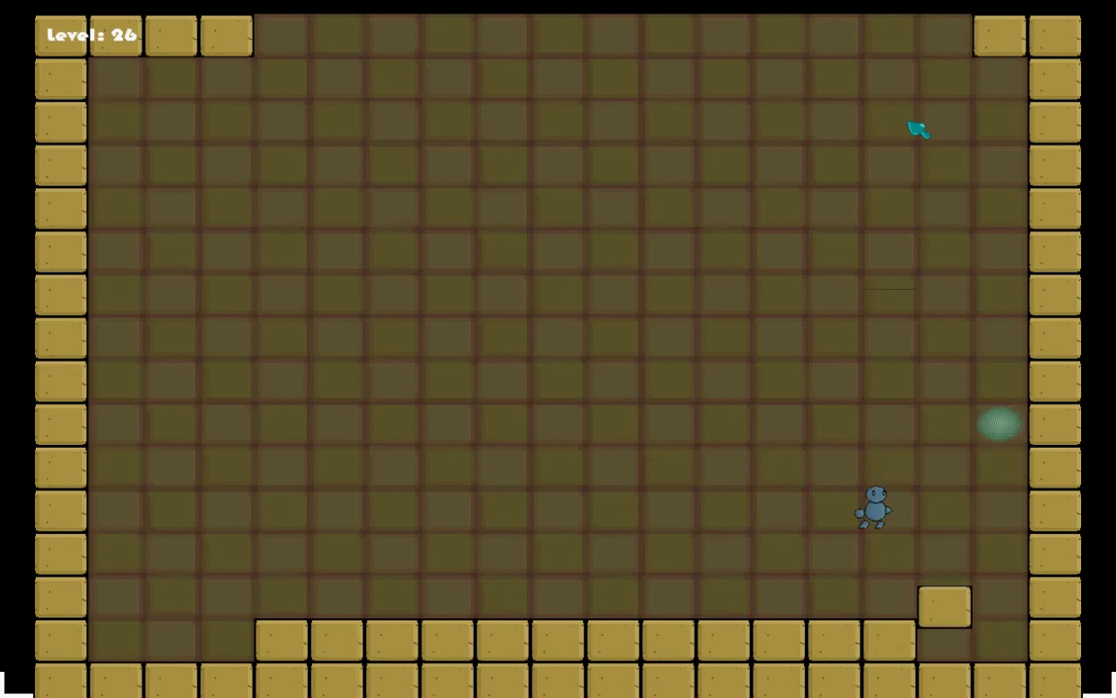
pyautogui.press('Up')
pyautogui.press('Right')
pyautogui.press('Up')
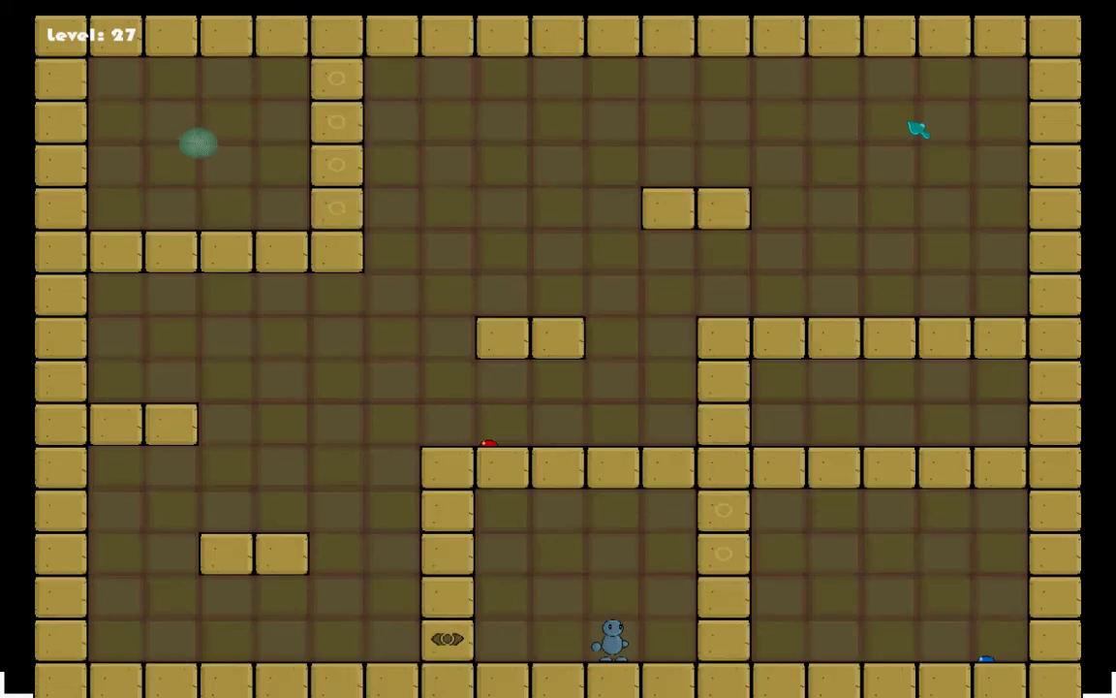
# Step: Run right from the start and climb to the two-block platform near the top
pyautogui.press('Right')
pyautogui.press('Up')
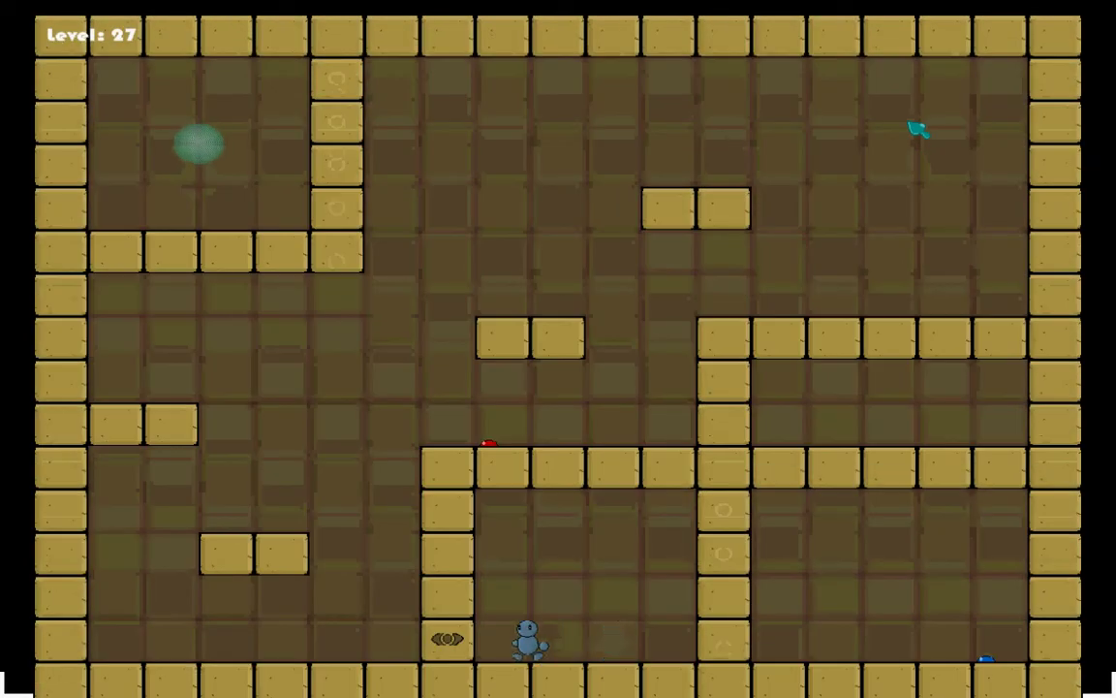
pyautogui.press('Up')
pyautogui.press('Right')
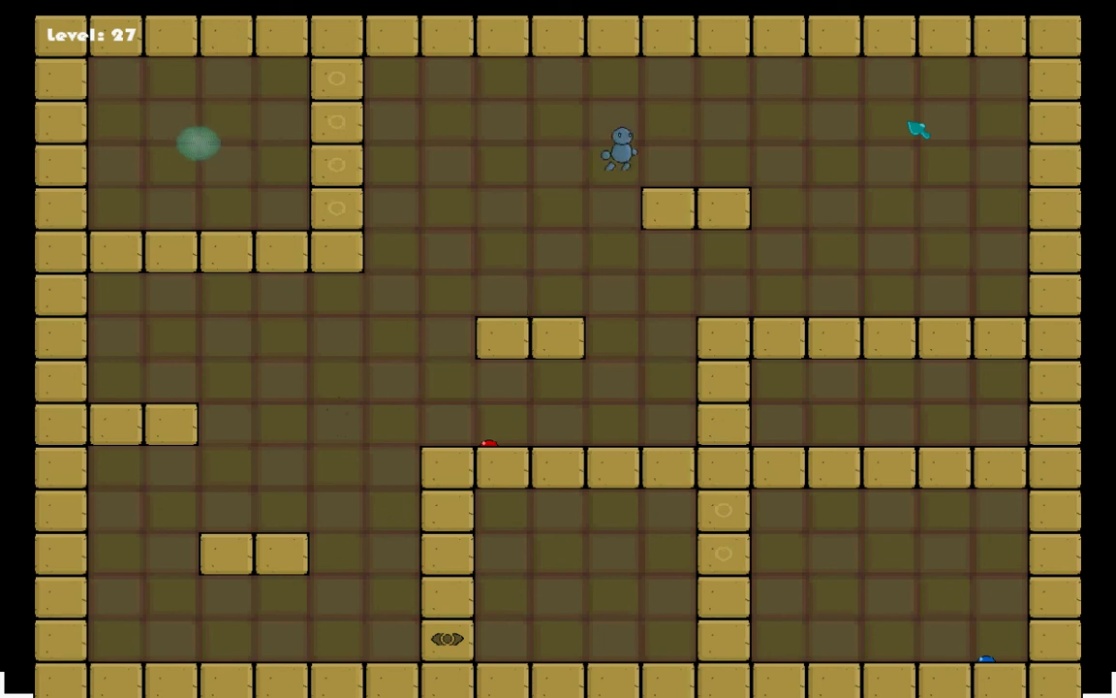
pyautogui.press('Right')
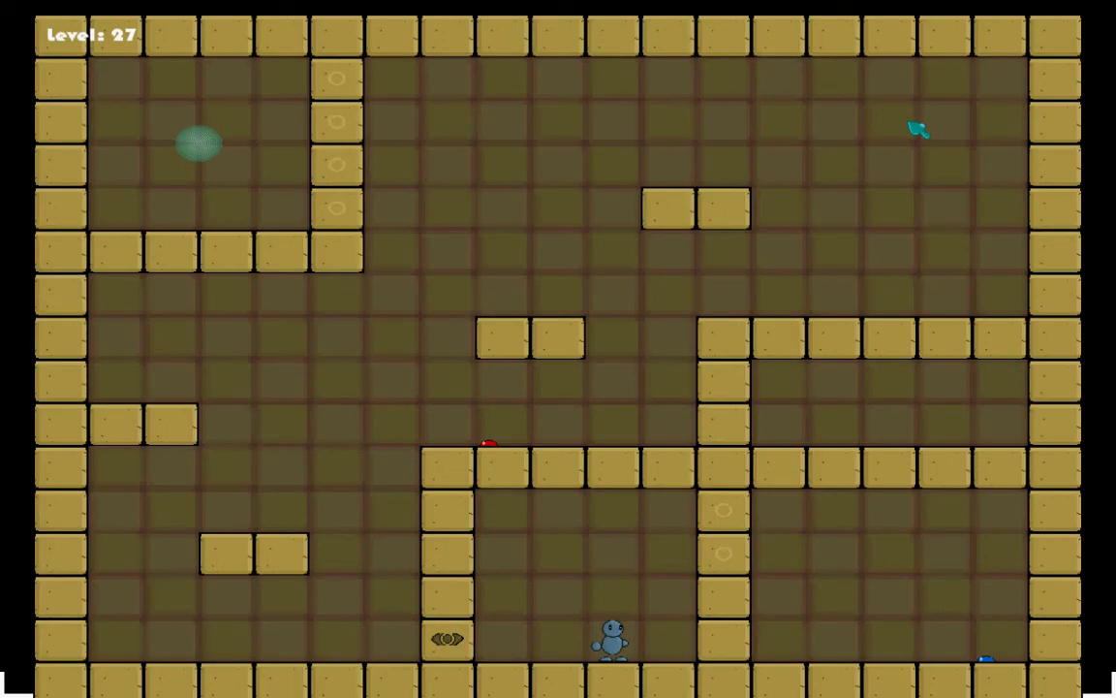
# Step: Walk the right-hand corridor opening the ringed blocks, then jump into the green portal
pyautogui.press('Left')
pyautogui.press('Up')
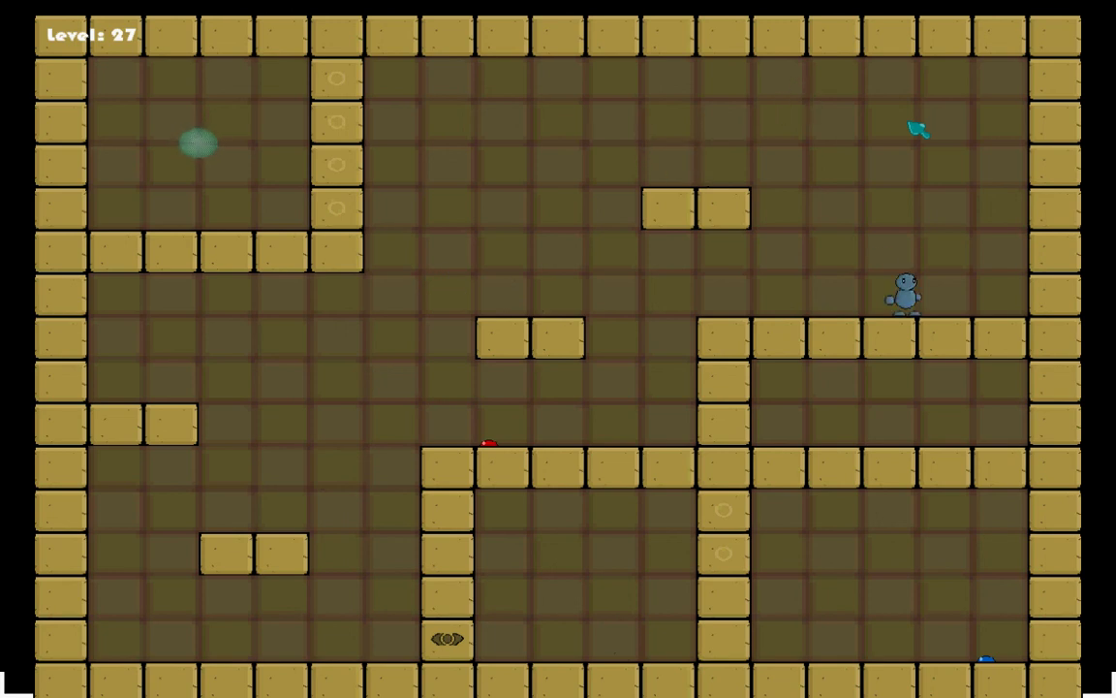
pyautogui.press('Right')
pyautogui.press('Left')
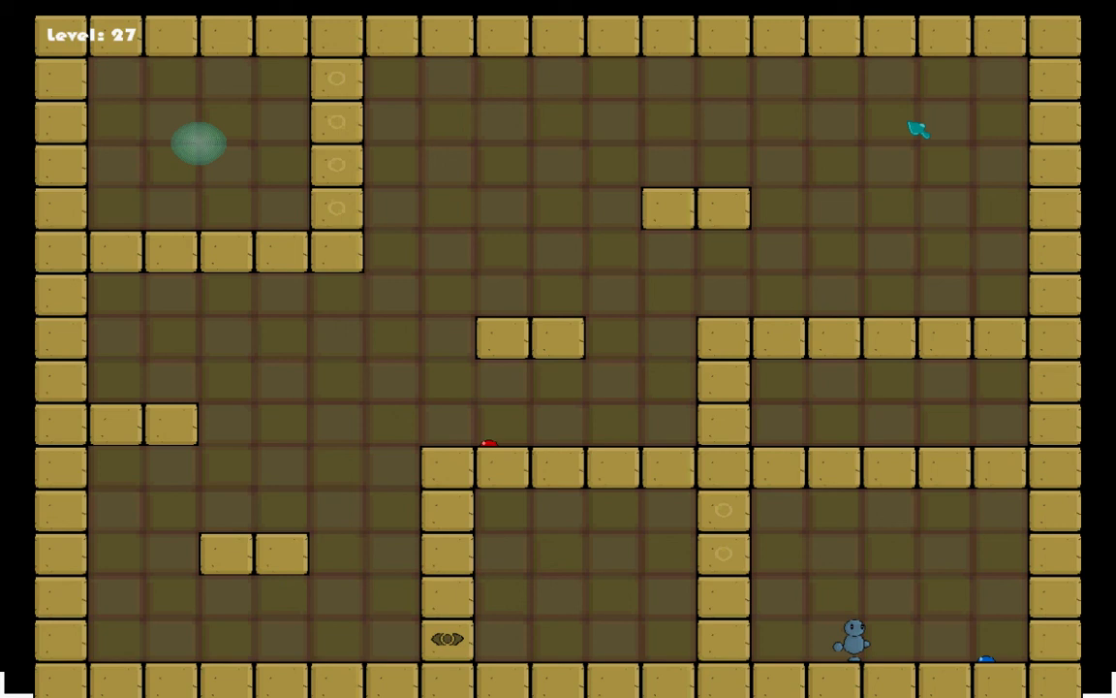
pyautogui.press('Left')
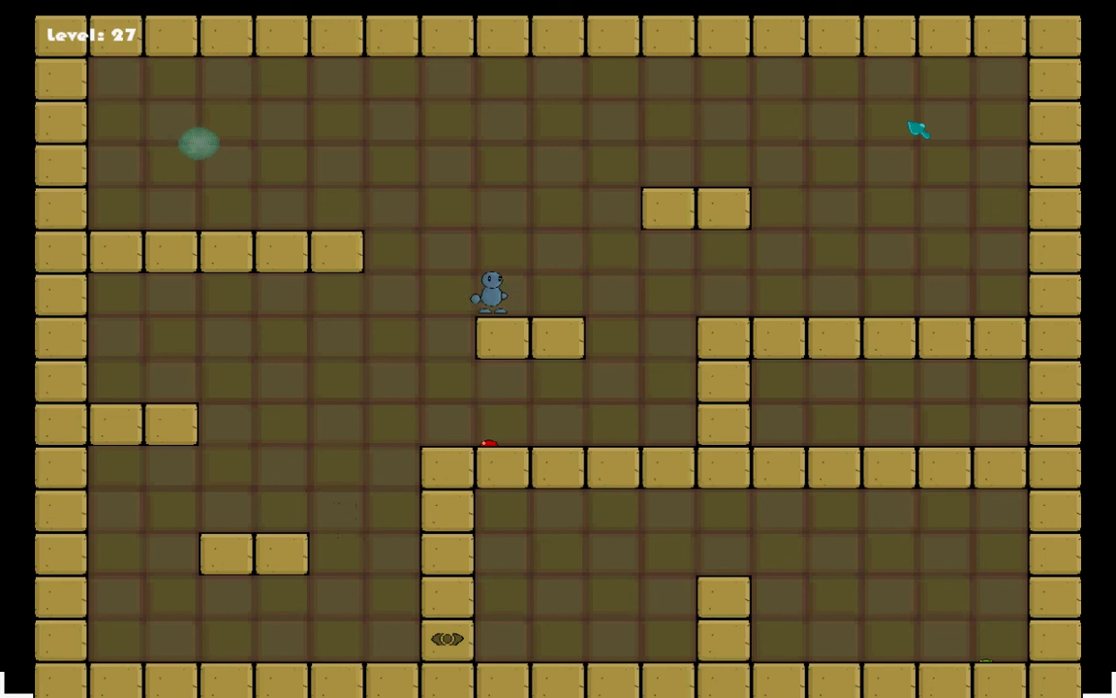
pyautogui.press('Left')
pyautogui.press('Up')
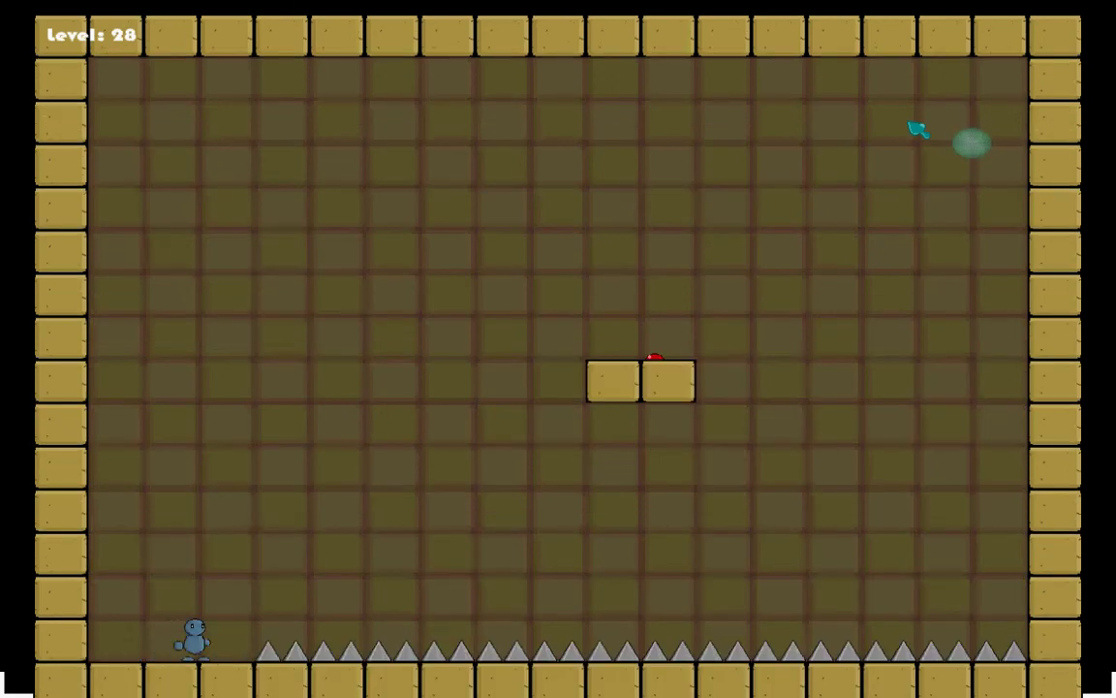
# Step: Climb the newly appearing step blocks to the two-block platform by the red item
pyautogui.press('Up')
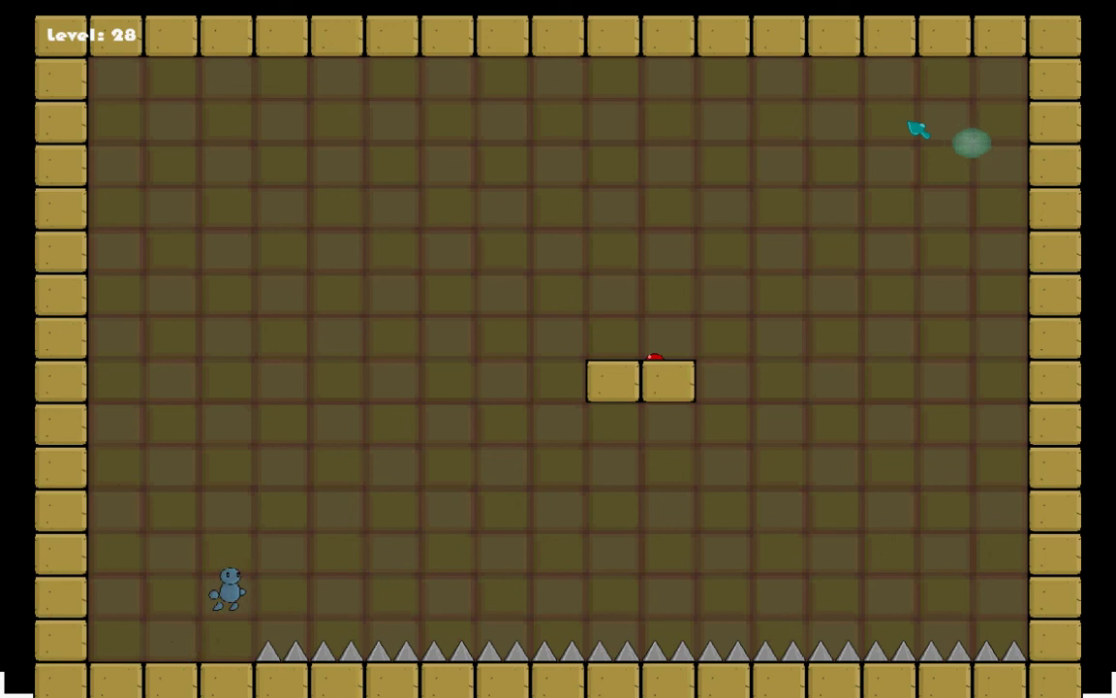
pyautogui.press('Up')
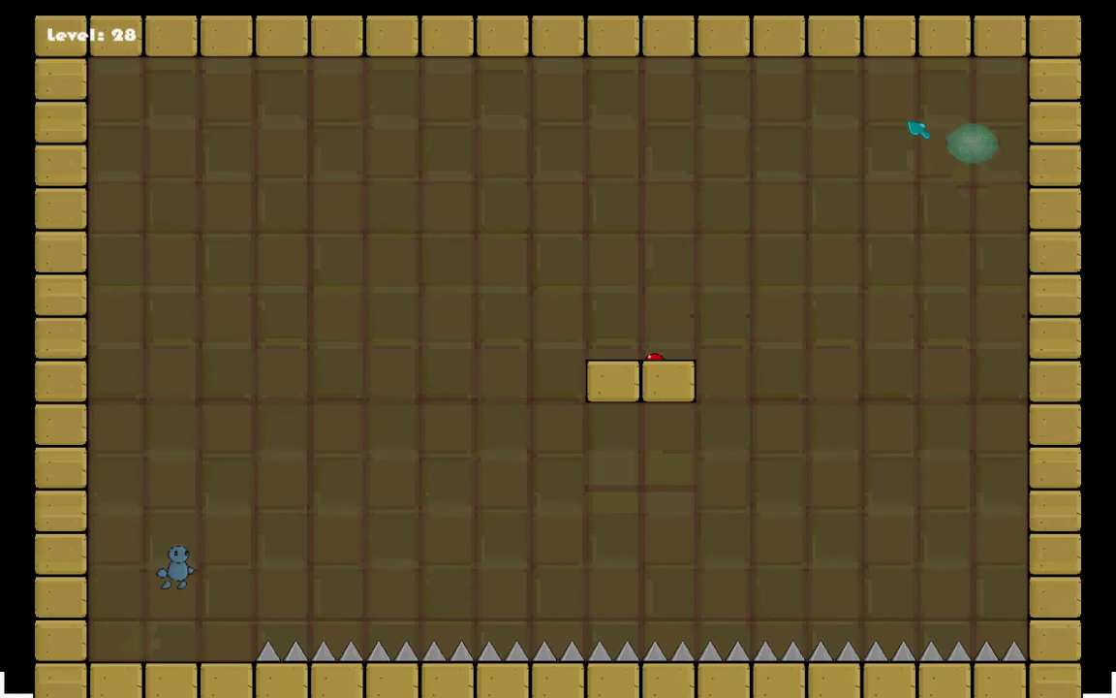
pyautogui.press('Up')
pyautogui.press('Right')
pyautogui.press('Up')
pyautogui.press('Right')
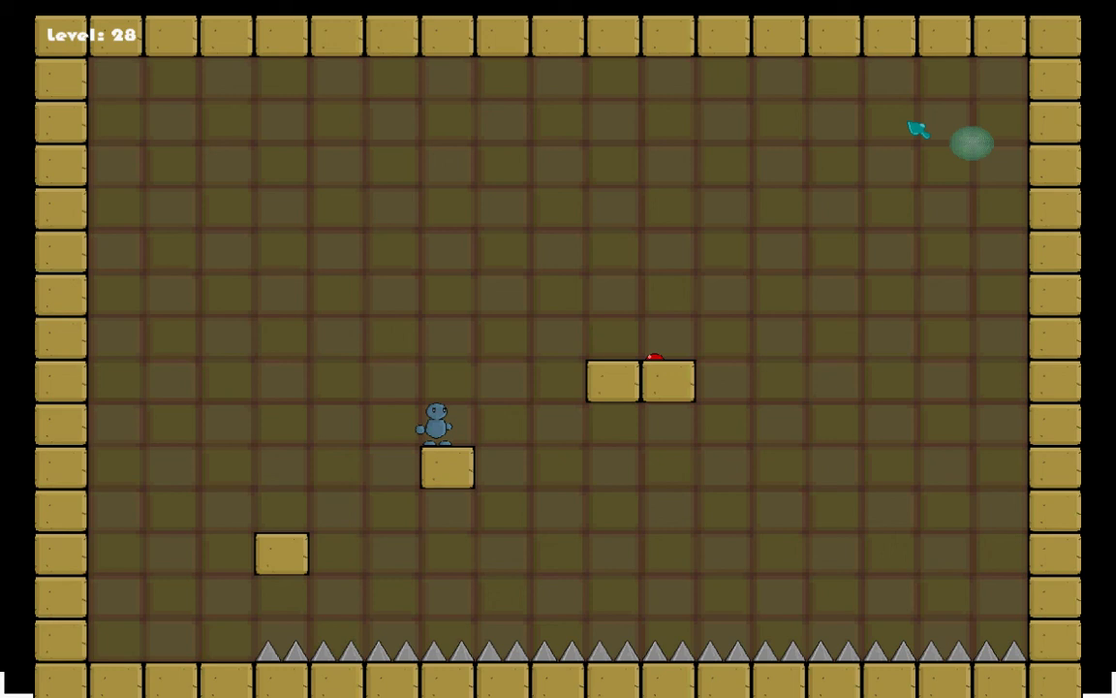
pyautogui.press('Up')
pyautogui.press('Right')
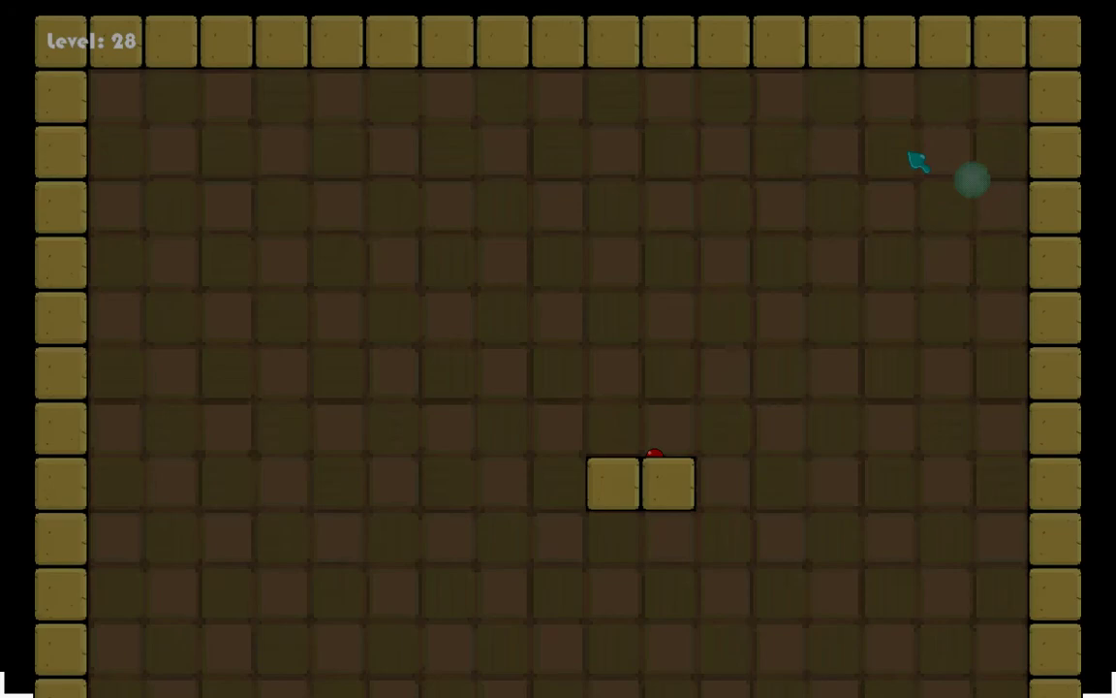
# Step: Walk right and jump across the appearing blocks toward the top-right exit portal
pyautogui.press('Right')
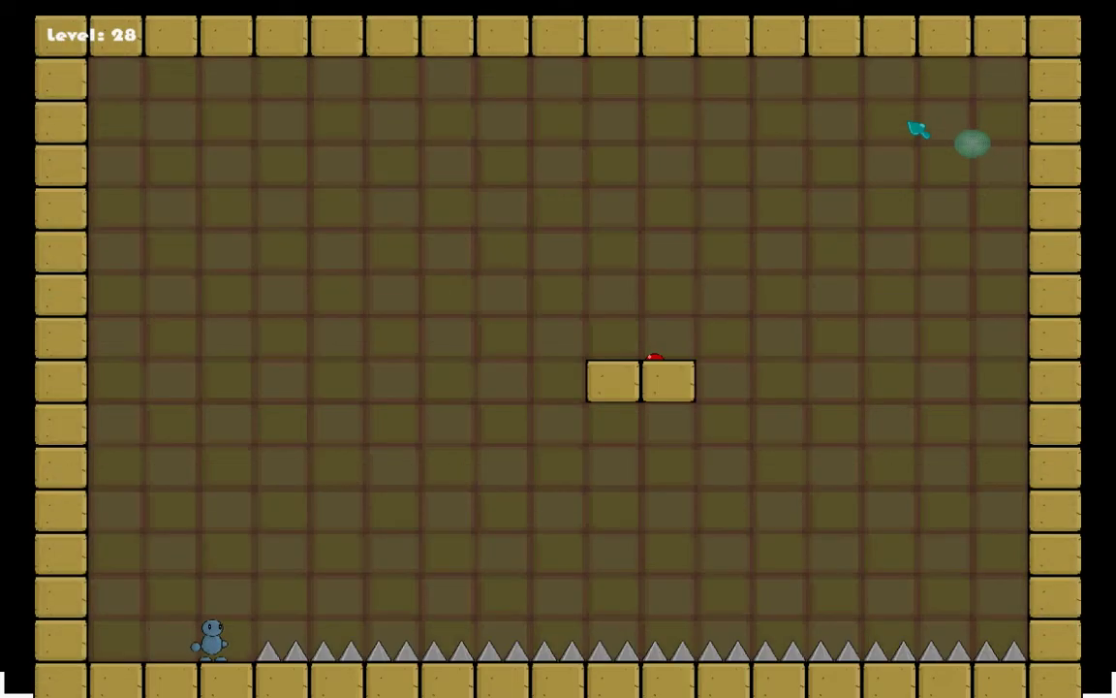
pyautogui.press('Right')
pyautogui.press('Up')
pyautogui.press('Right')
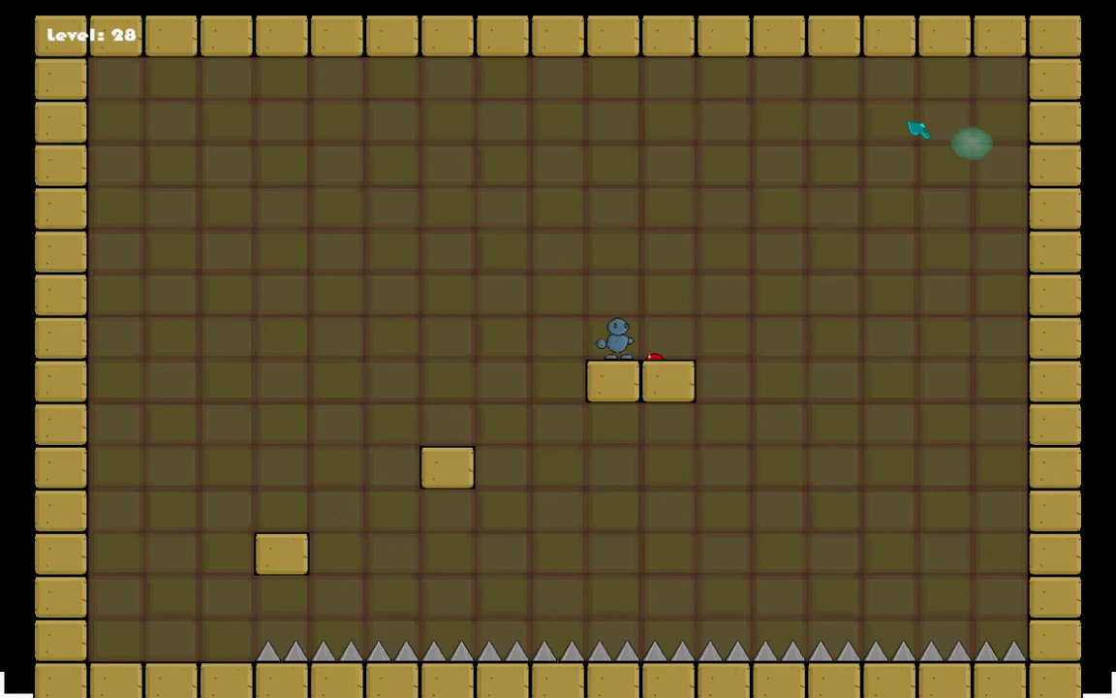
pyautogui.press('Right')
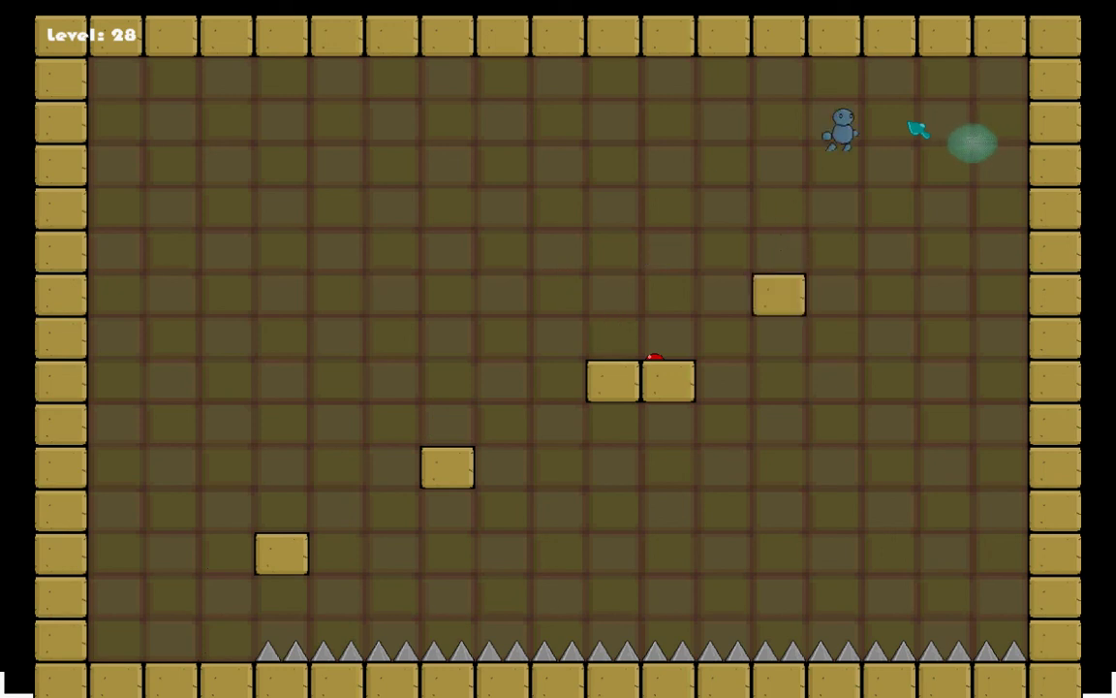
pyautogui.press('Right')
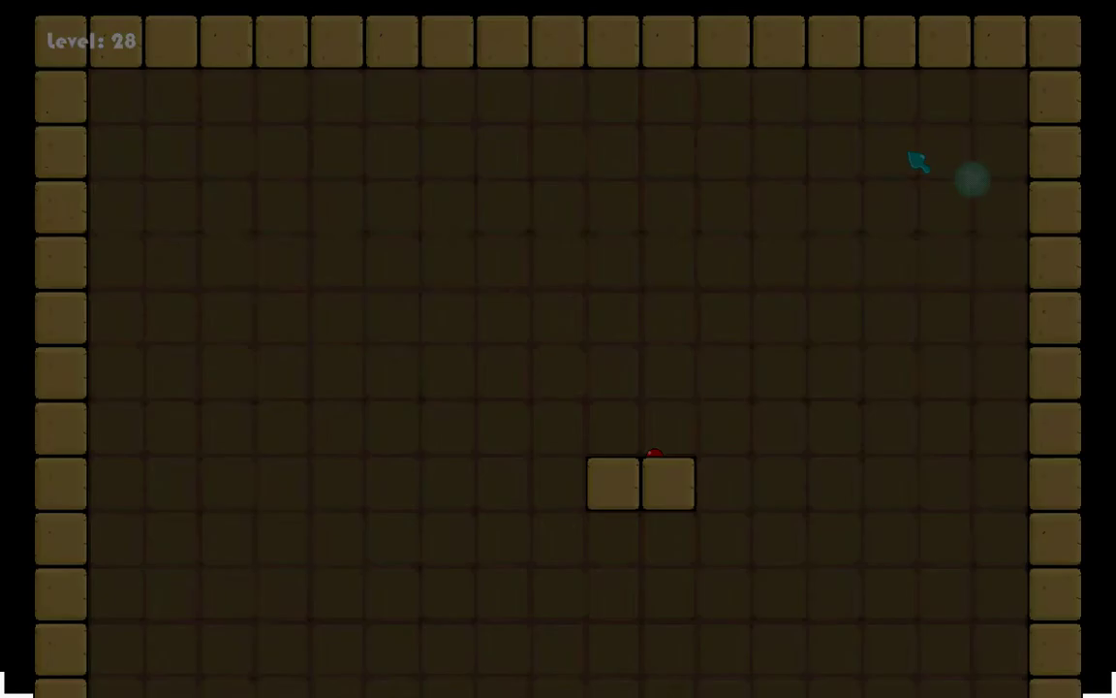
# Step: After restarting, jump up the appearing blocks into the top-right portal to finish level 28
pyautogui.press('Right')
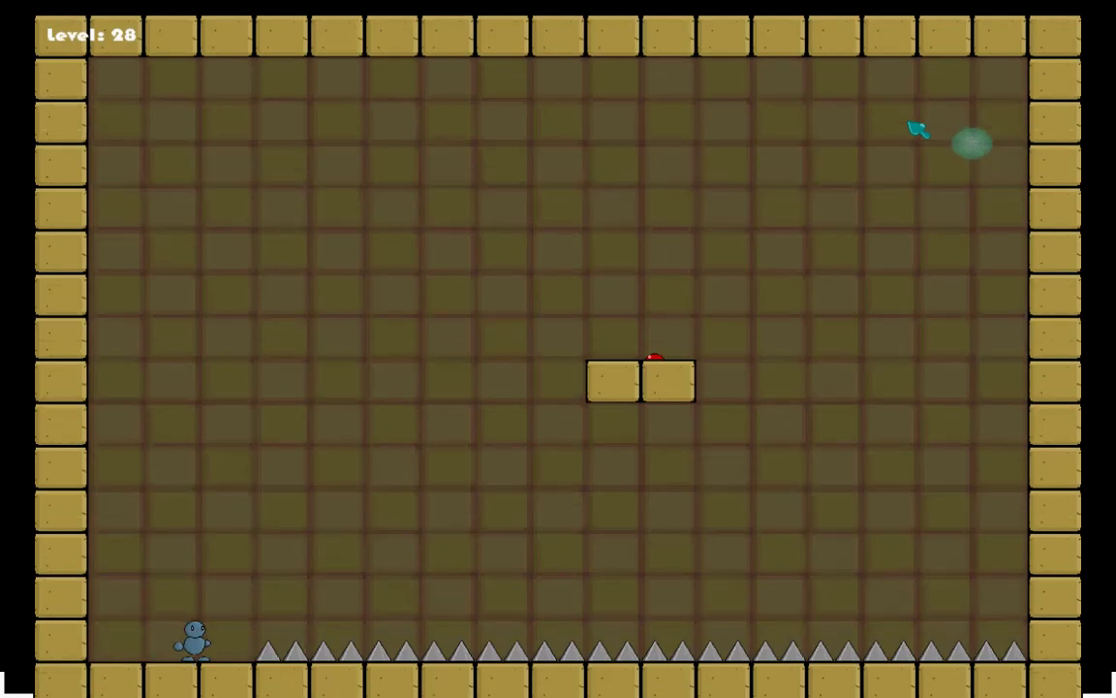
pyautogui.press('Up')
pyautogui.press('Right')
pyautogui.press('Up')
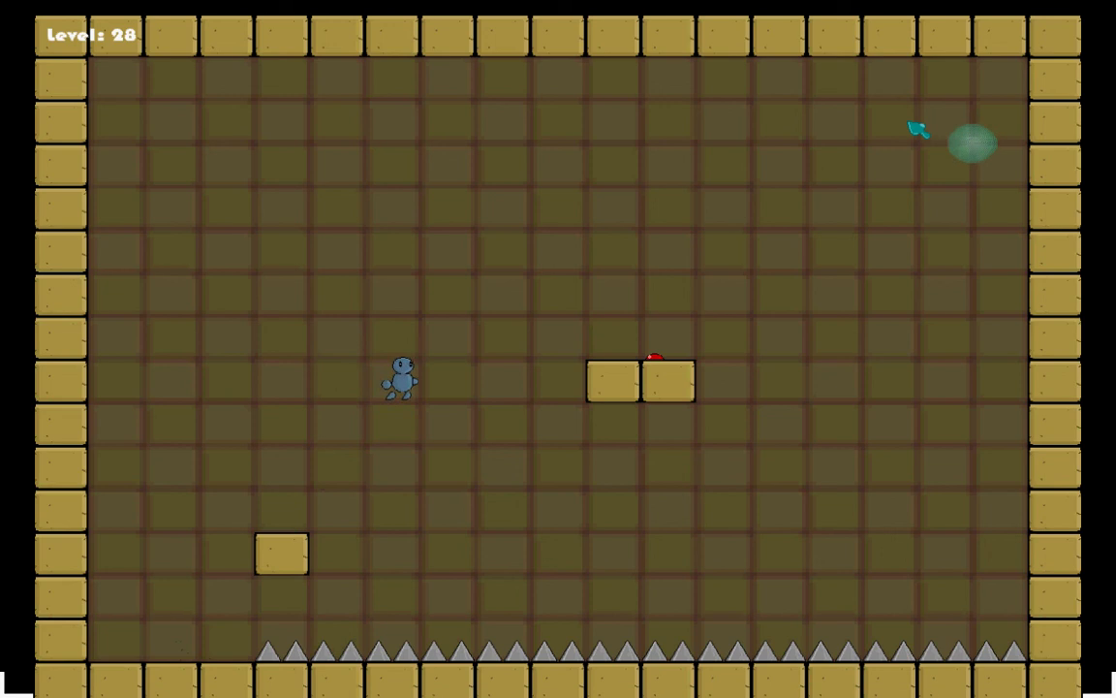
pyautogui.press('Up')
pyautogui.press('Right')
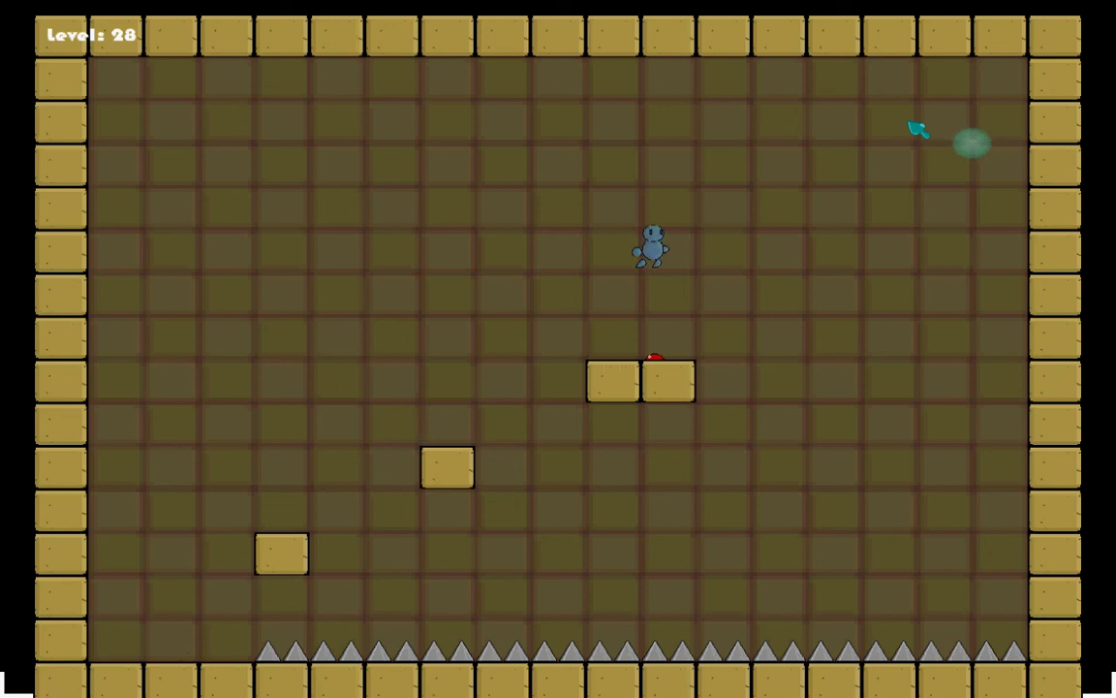
pyautogui.press('Right')
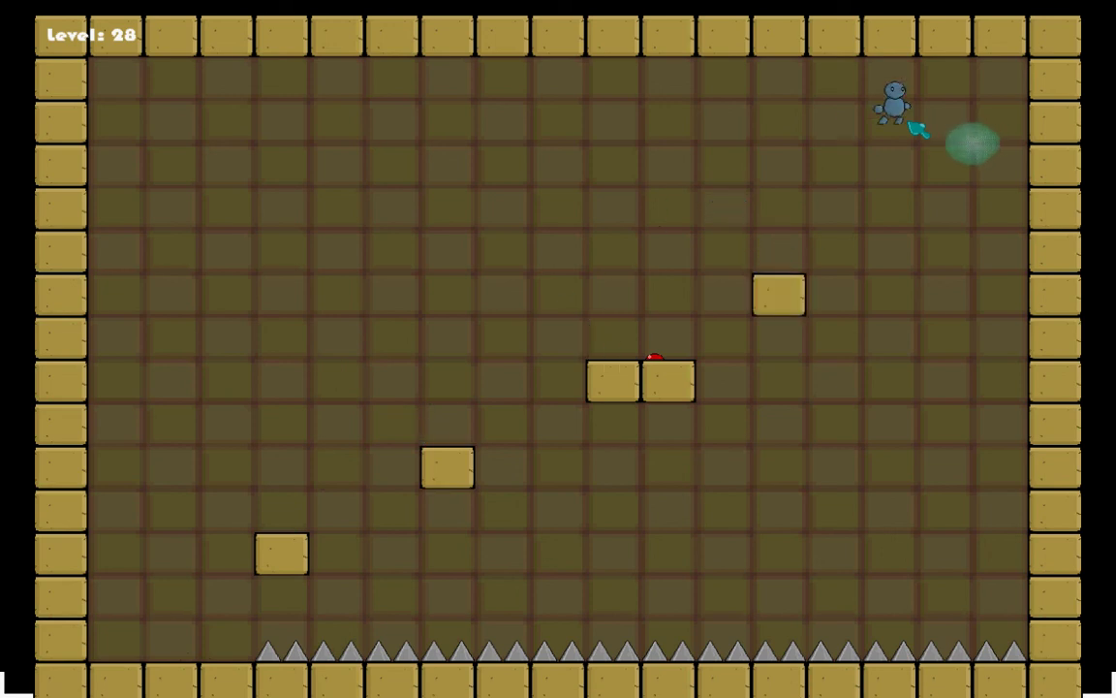
pyautogui.press('Right')
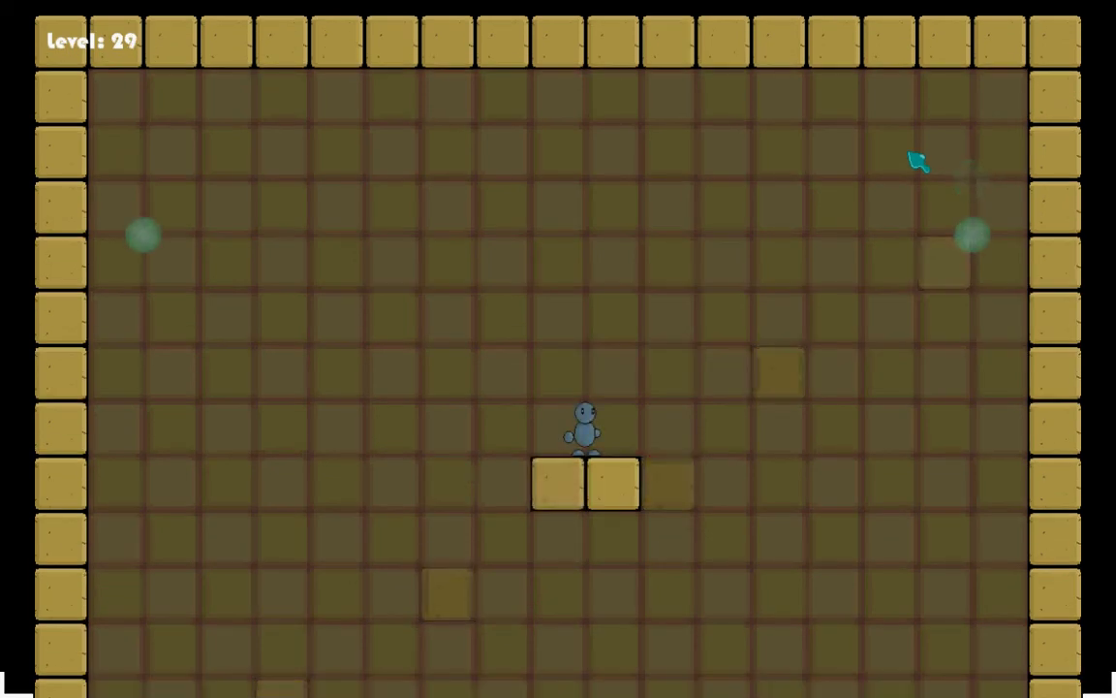
# Step: Step right, then jump left onto the lower-left block and into the bottom-left portal
pyautogui.press('Right')
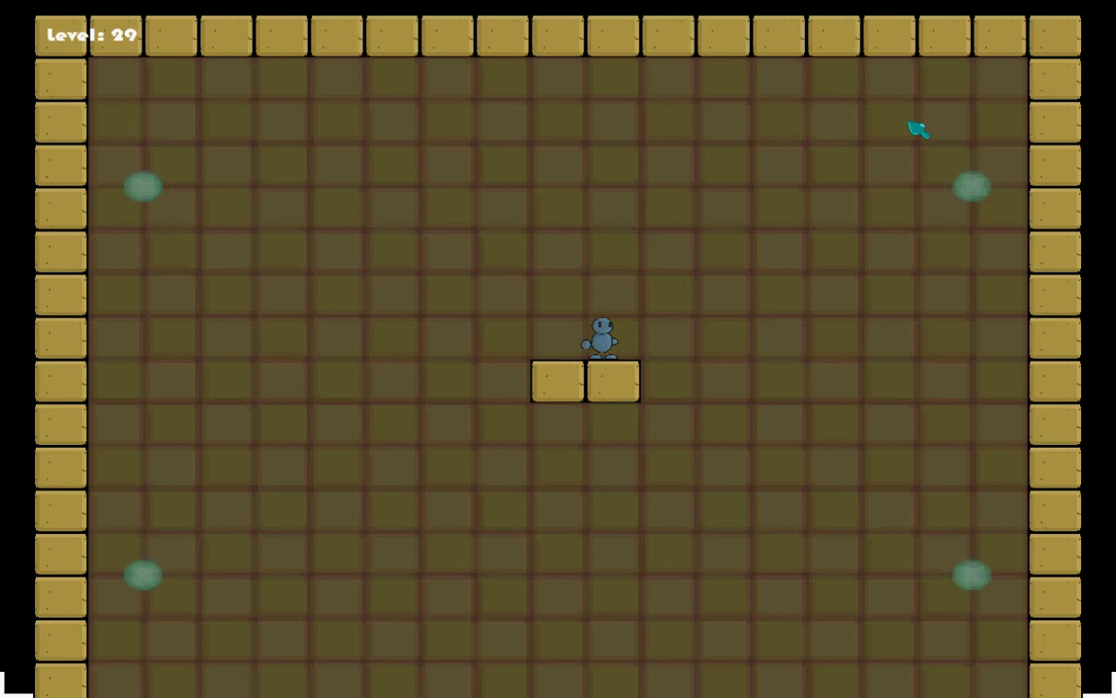
pyautogui.press('Left')
pyautogui.press('Up')
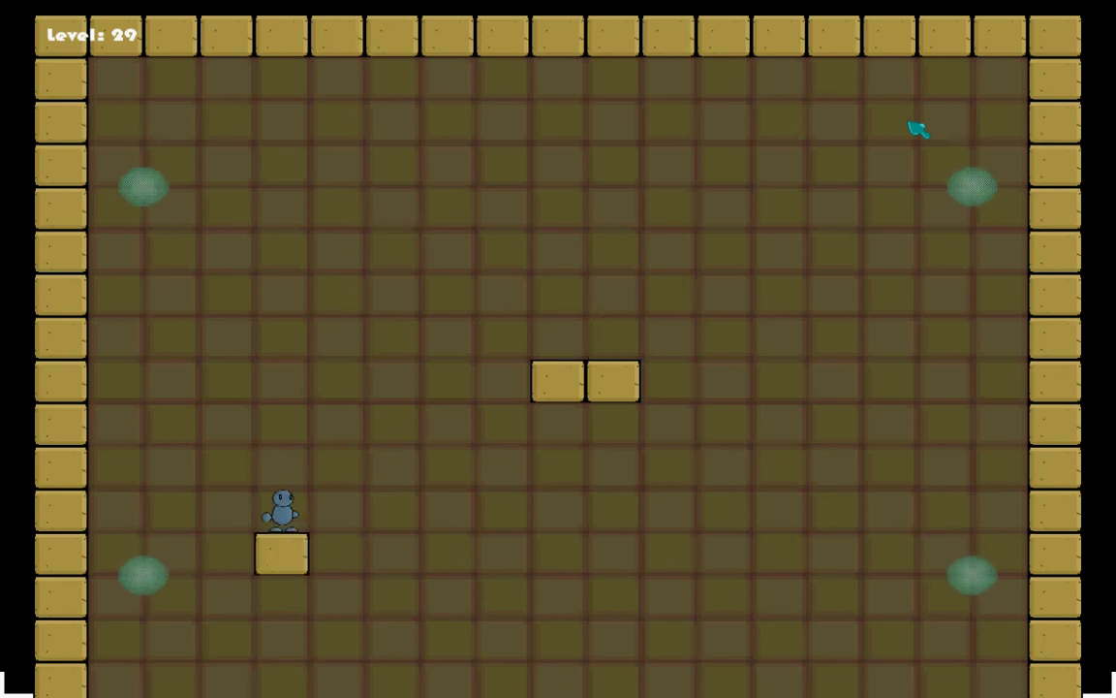
pyautogui.press('Up')
pyautogui.press('Left')
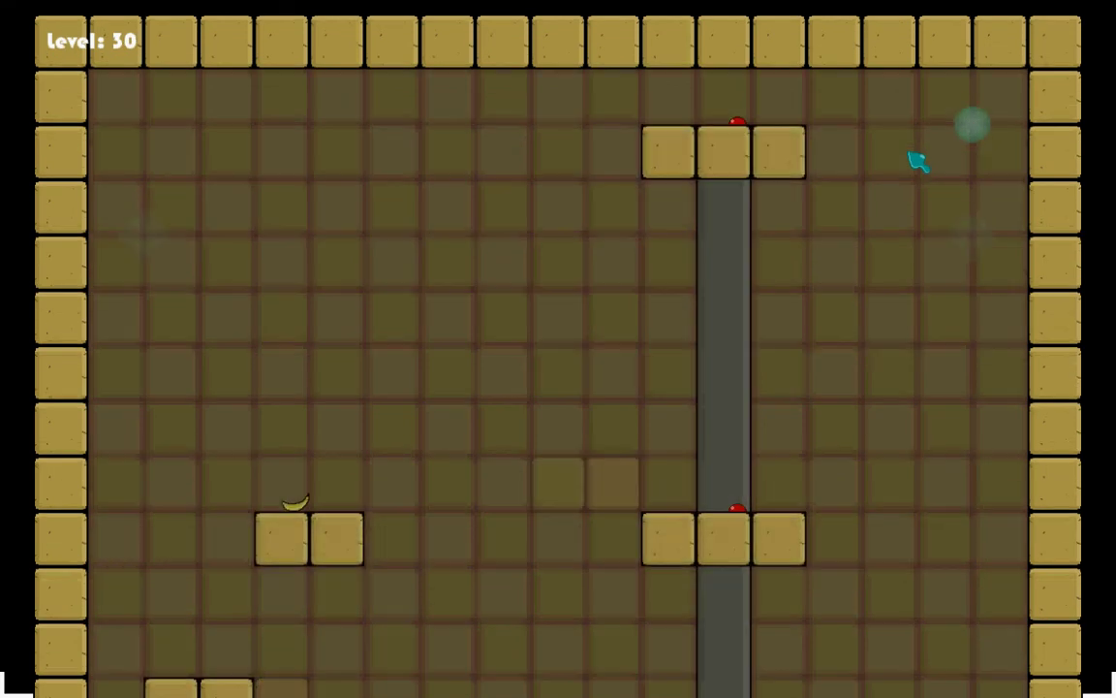
# Step: Jump onto the mid-left platform, then drop to the floor and back away from the climbing creature
pyautogui.press('Left')
pyautogui.press('Up')
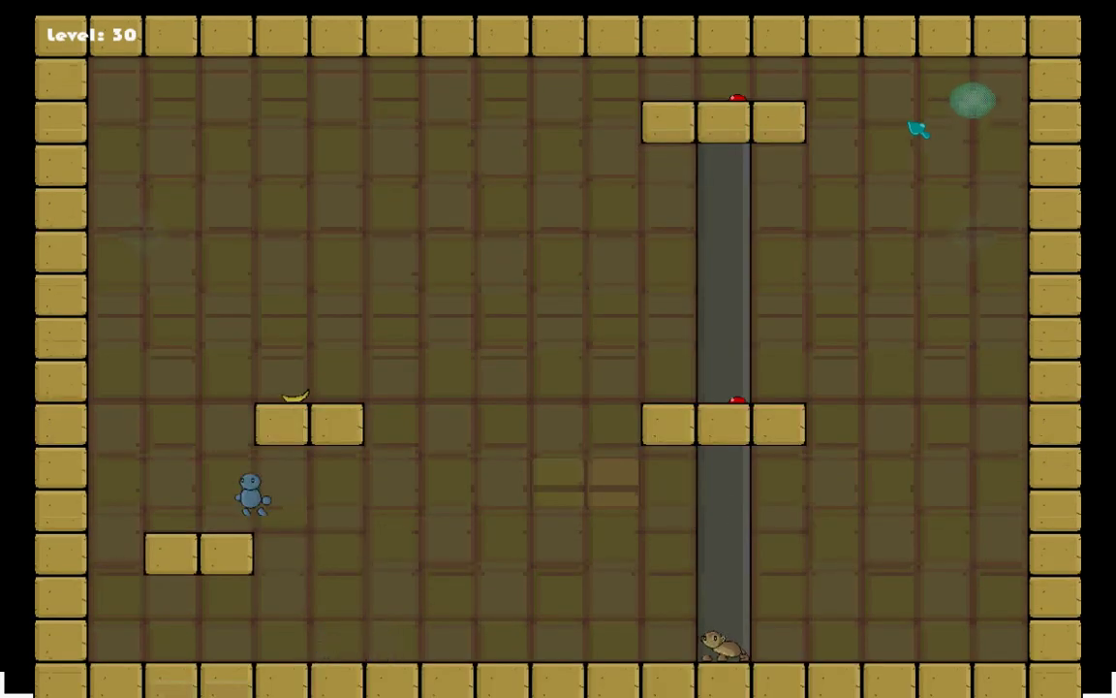
pyautogui.press('Up')
pyautogui.press('Right')
pyautogui.press('Right')
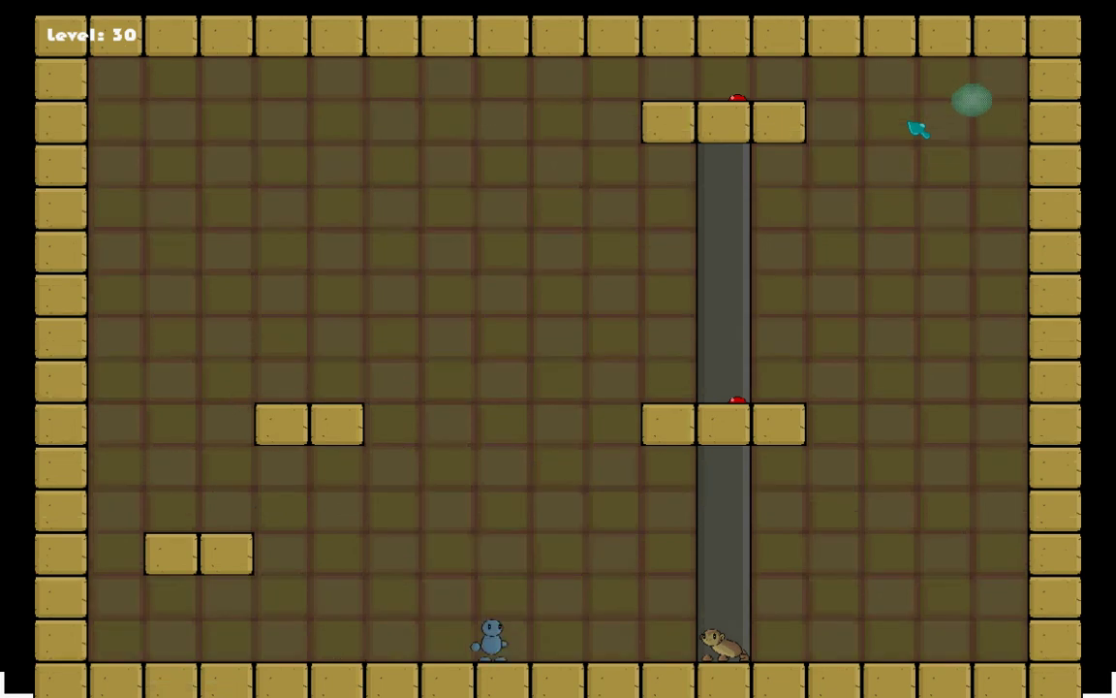
pyautogui.press('Right')
pyautogui.press('Left')
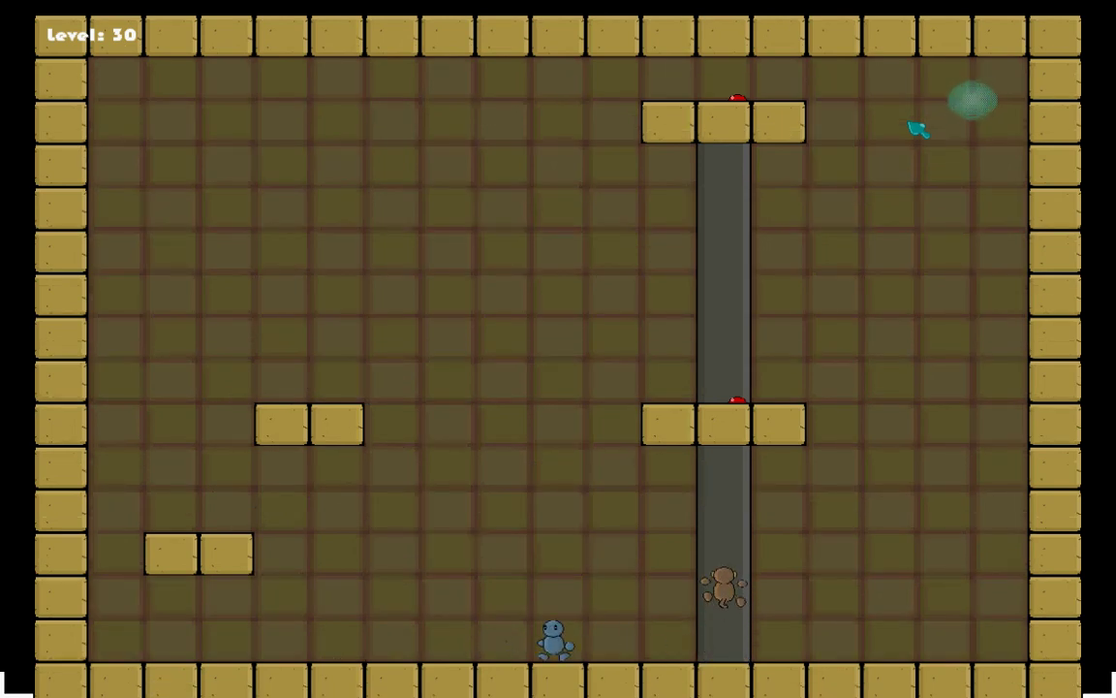
pyautogui.press('Left')
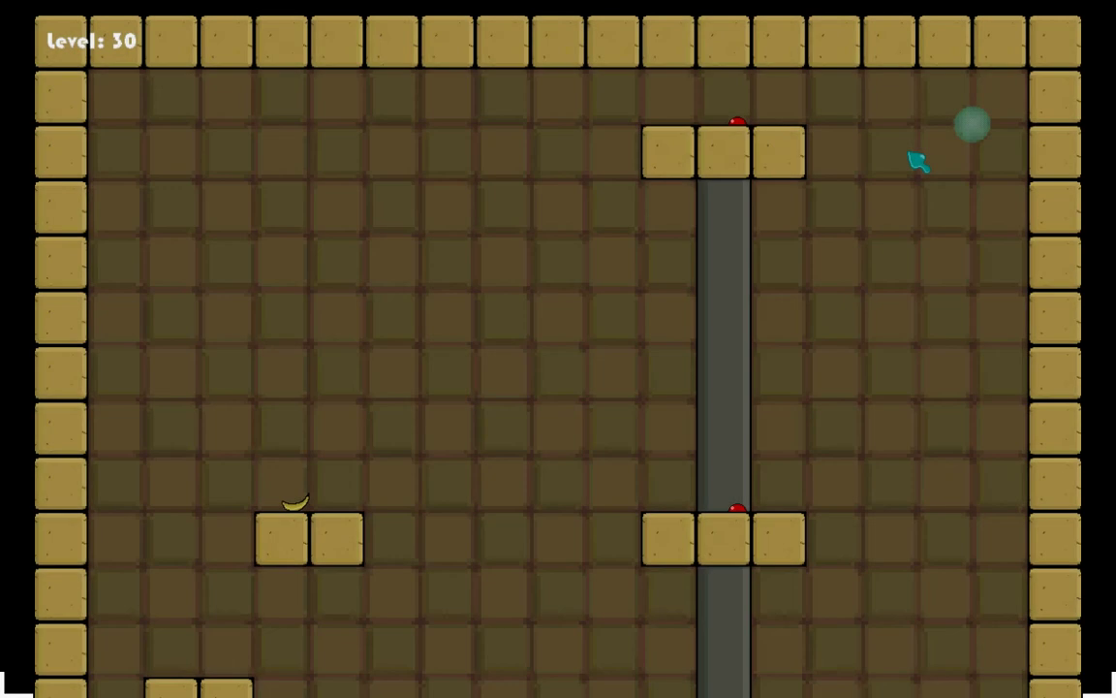
# Step: After restarting, work along the floor and jump back onto the mid-left platform
pyautogui.press('Left')
pyautogui.press('Up')
pyautogui.press('Up')
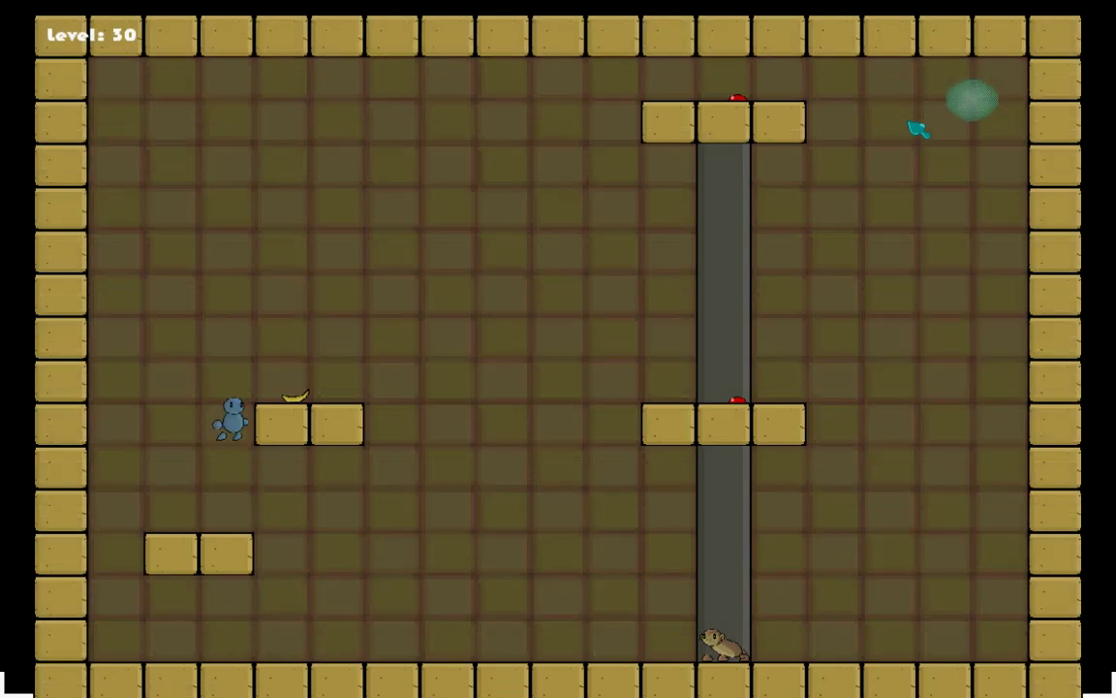
pyautogui.press('Right')
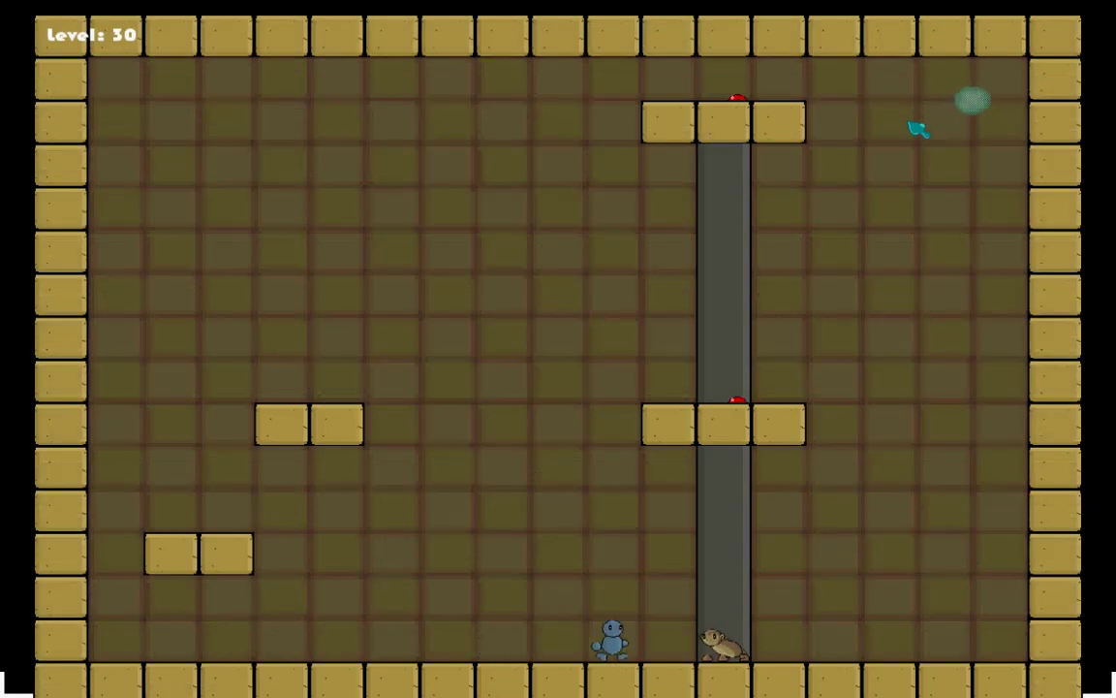
pyautogui.press('Left')
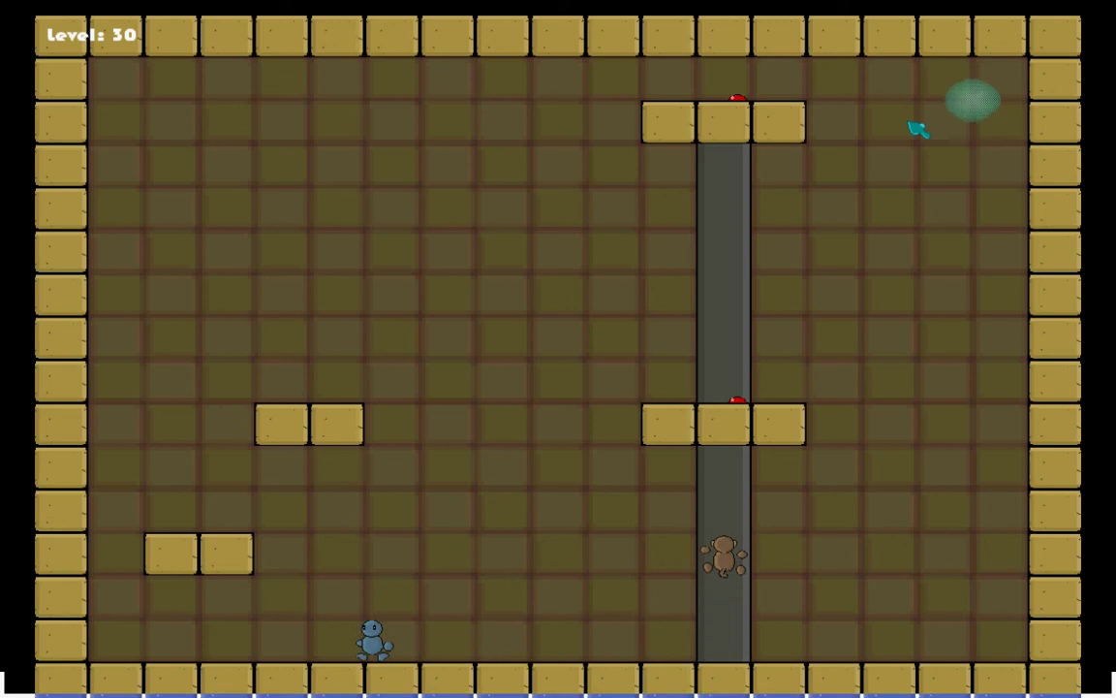
pyautogui.press('Up')
pyautogui.press('Left')
pyautogui.press('Up')
pyautogui.press('Right')
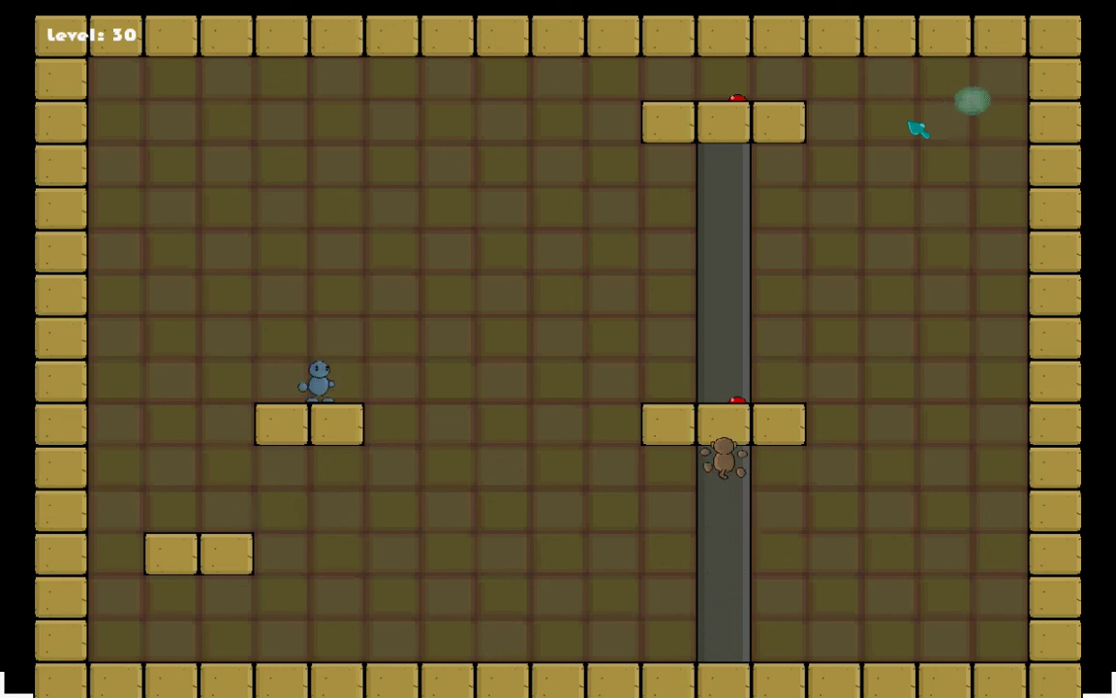
pyautogui.press('Up')
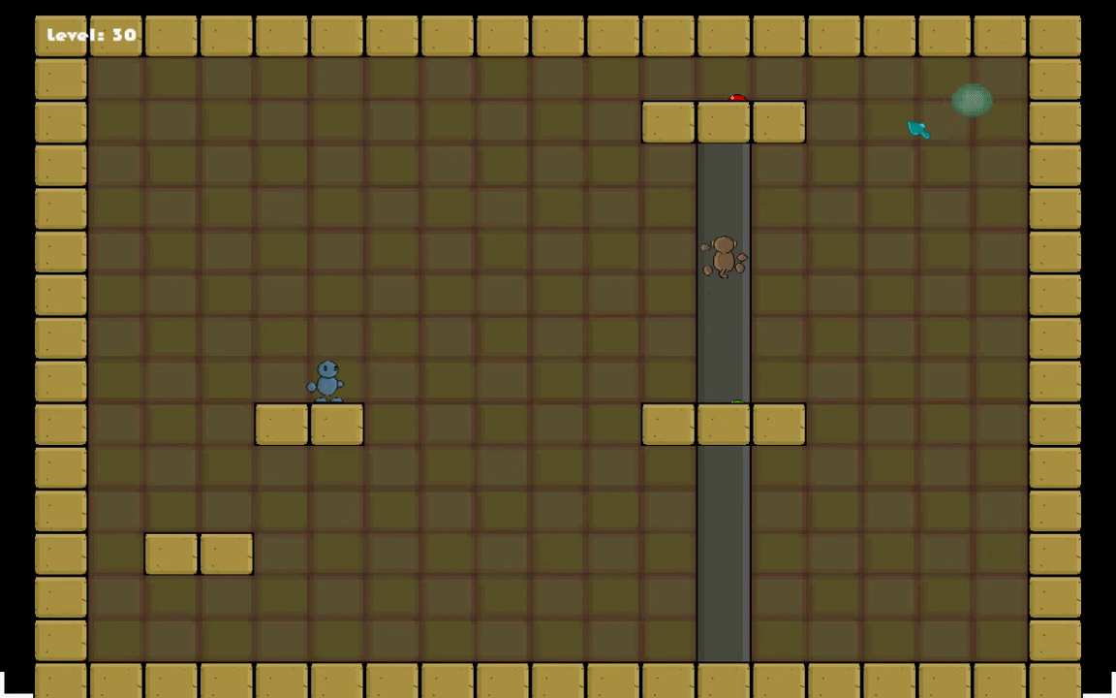
# Step: Leap up to the top-right exit portal, then dismiss the Snowlands welcome message
pyautogui.press('Left')
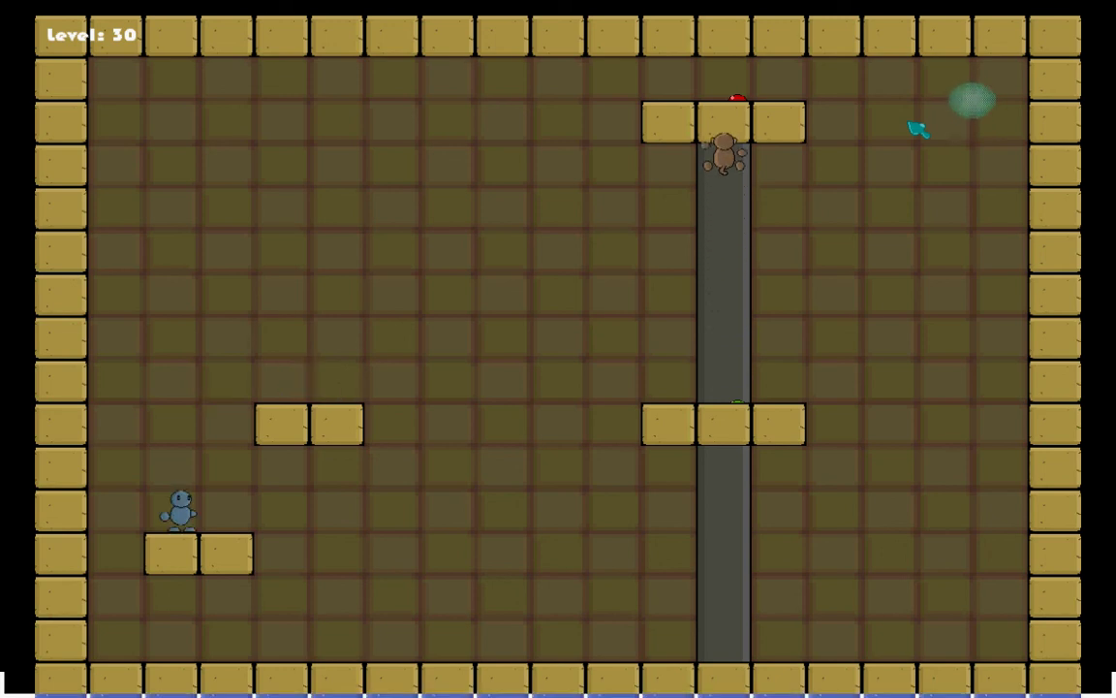
pyautogui.press('Right')
pyautogui.press('Up')
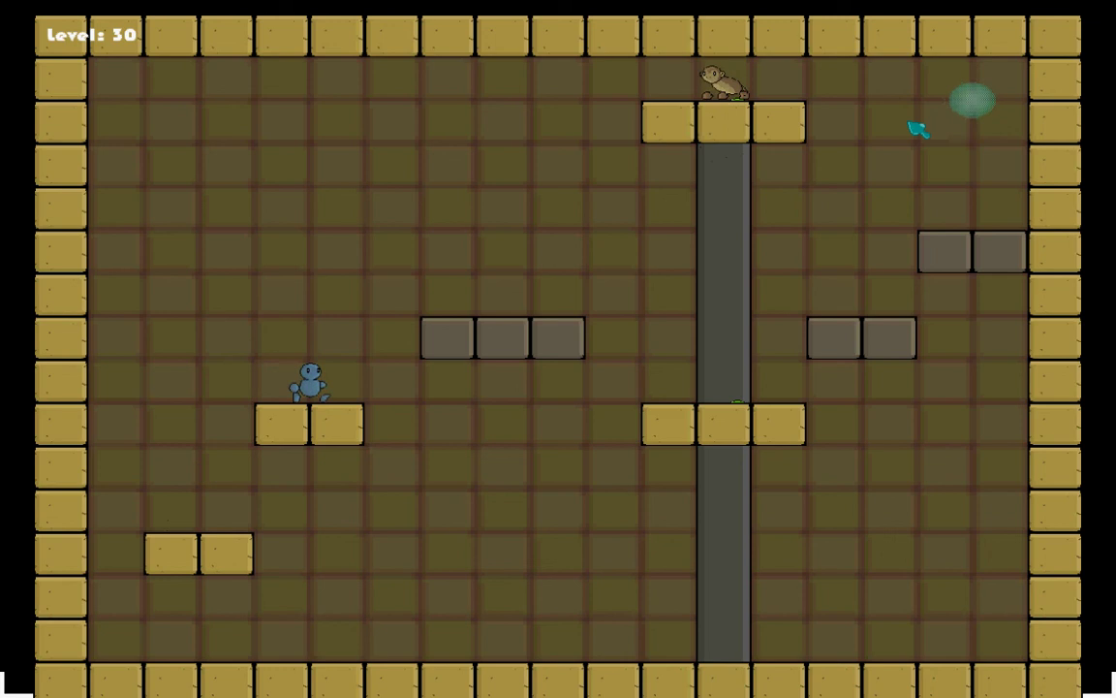
pyautogui.press('Up')
pyautogui.press('Right')
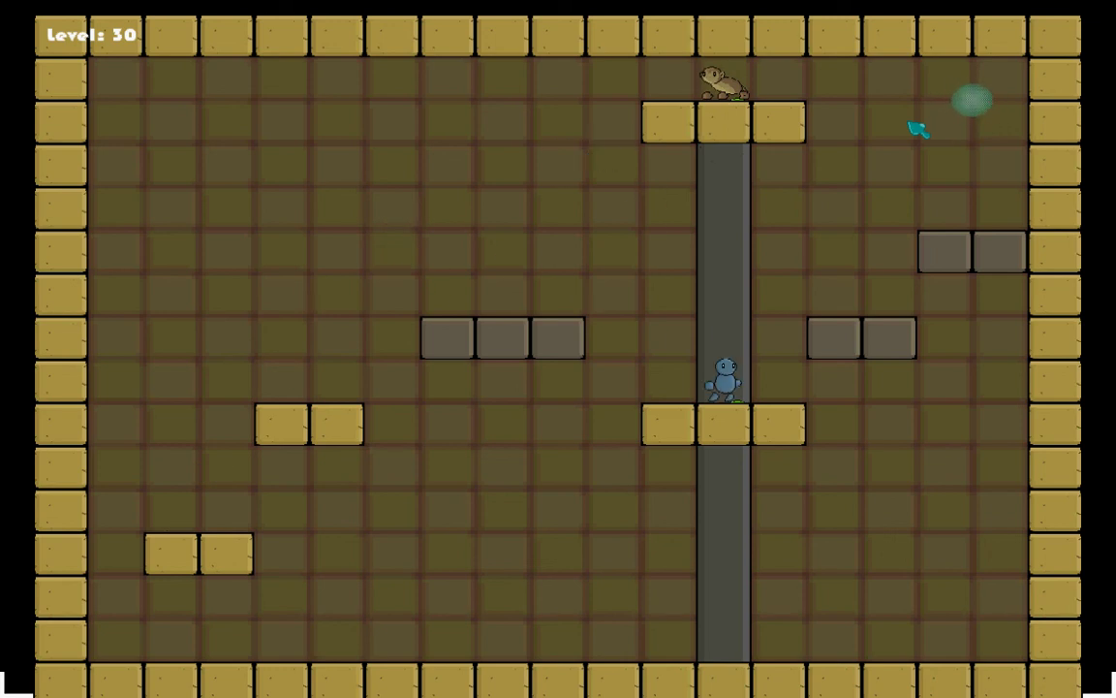
pyautogui.press('Up')
pyautogui.press('Right')
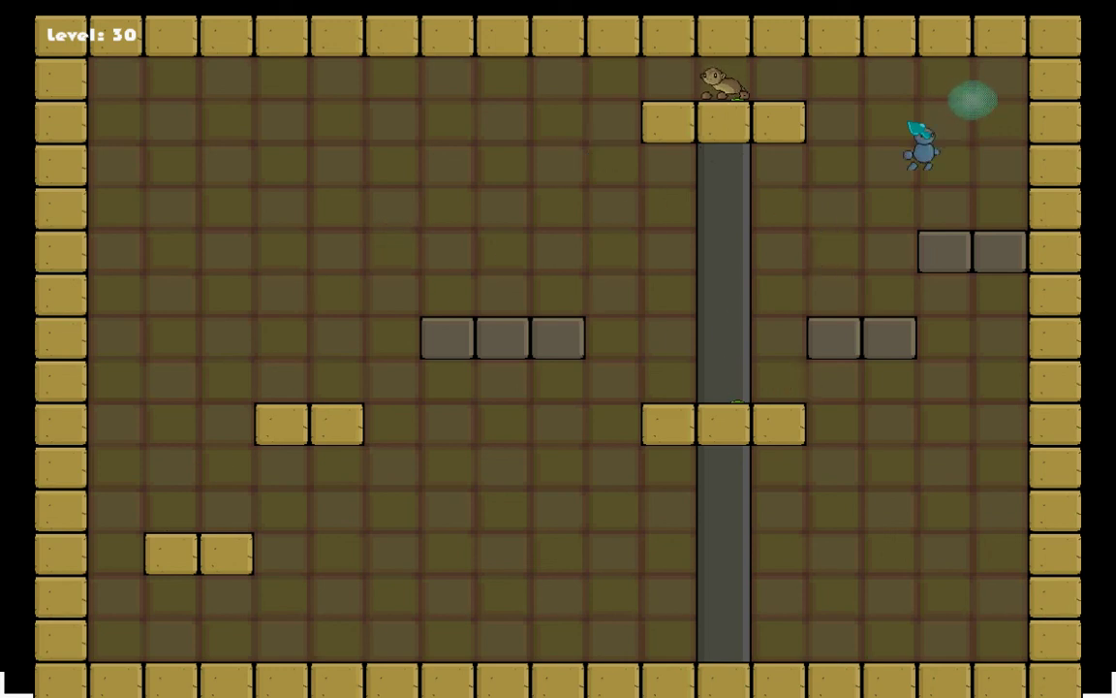
pyautogui.press('Up')
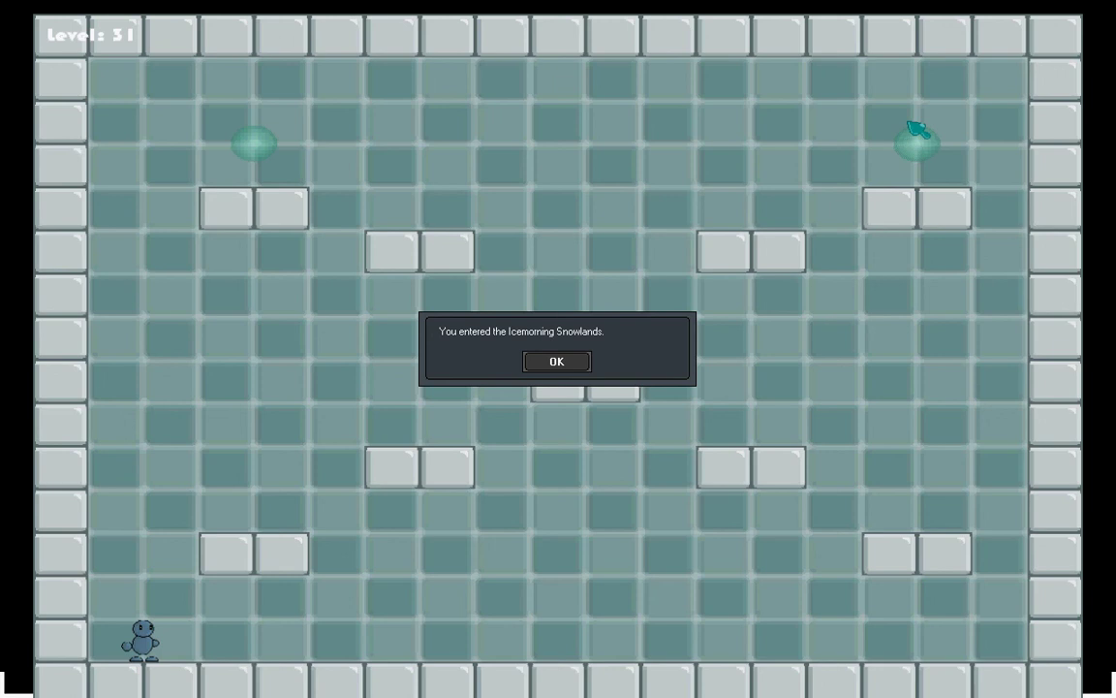
pyautogui.press('Return')
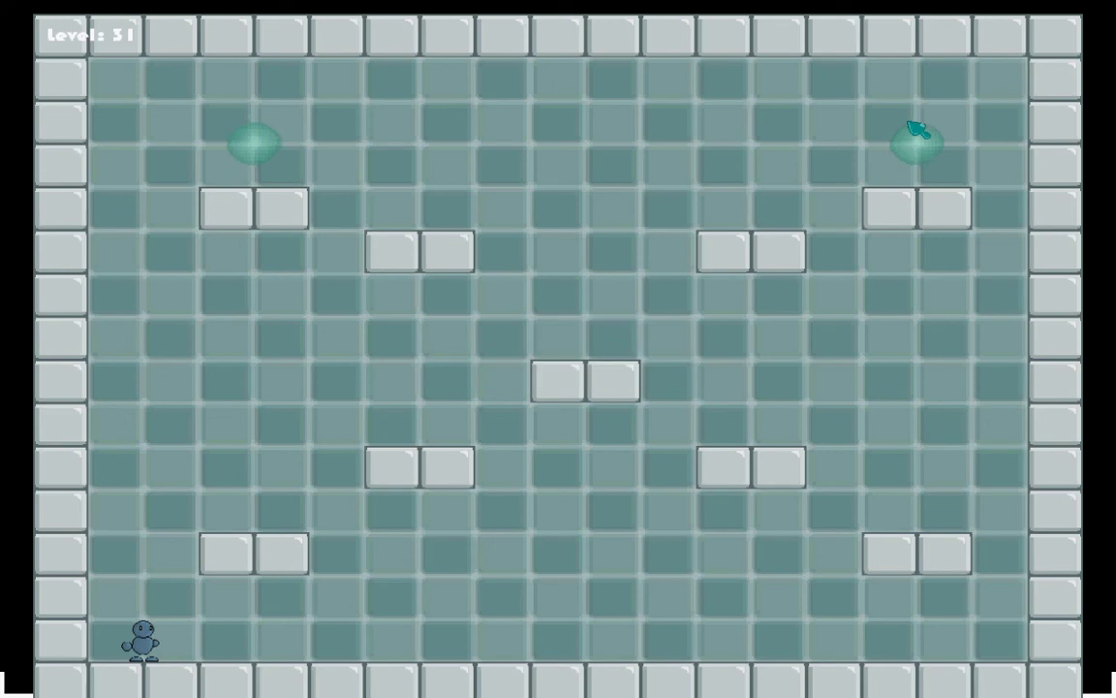